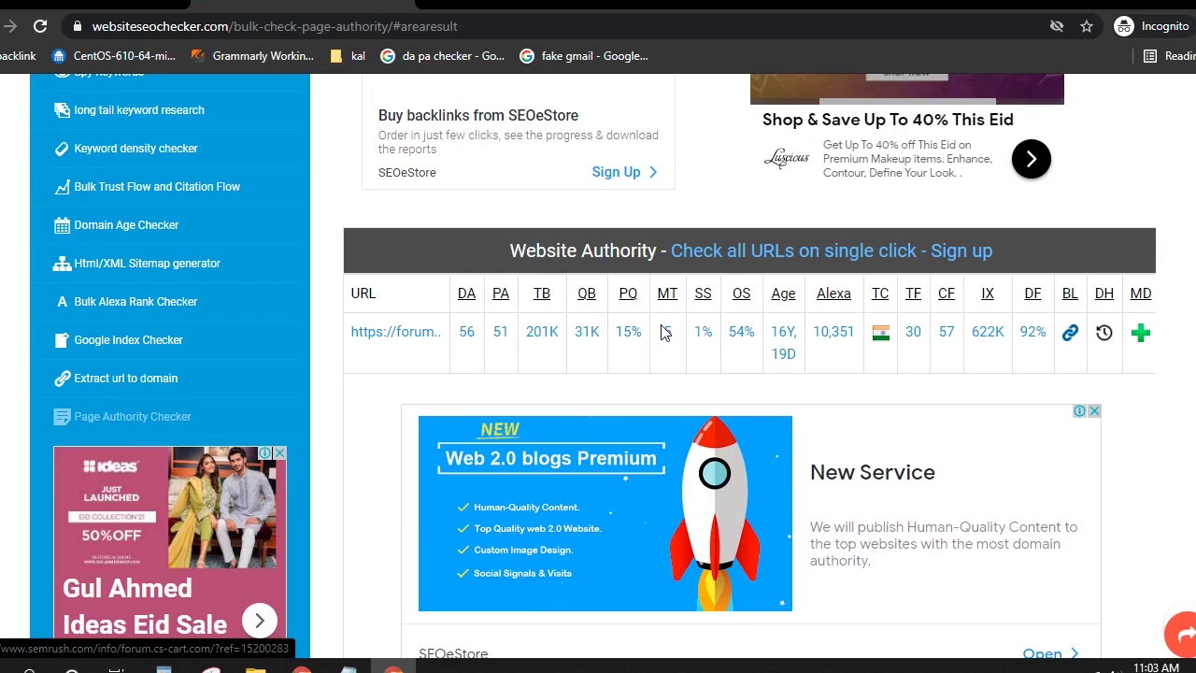
Copy the forum.cs-cart.com address from the incognito window and load it in a new tab of the regular Chrome window.
click(438, 2)
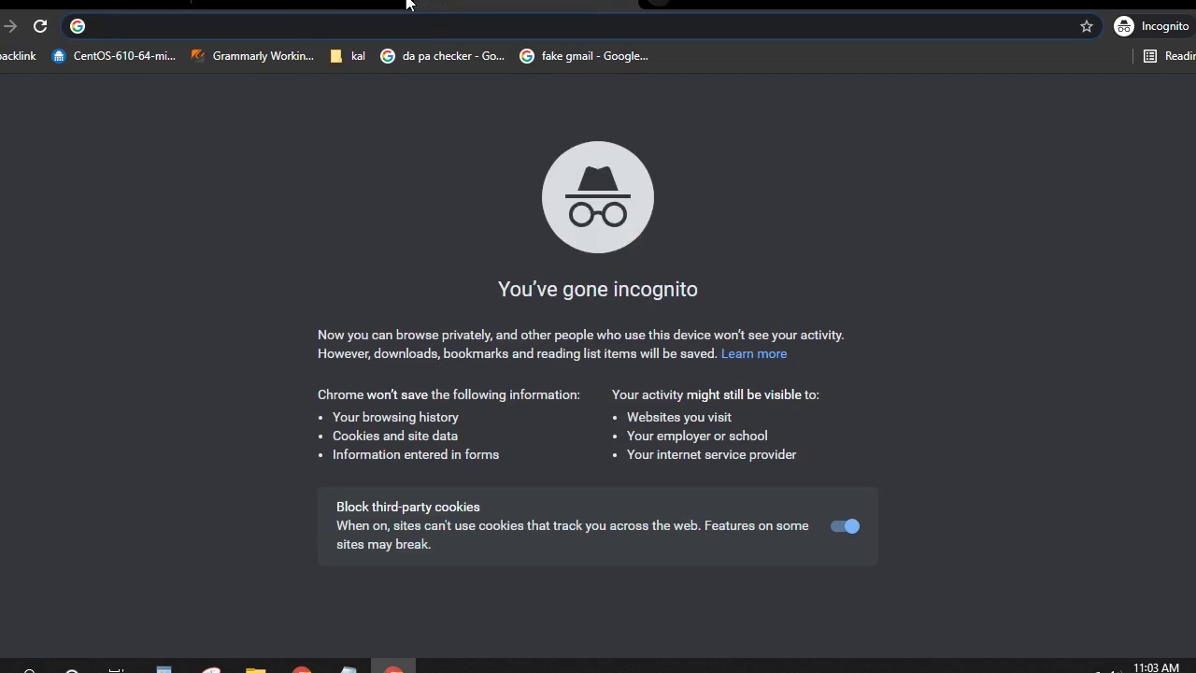
click(262, 6)
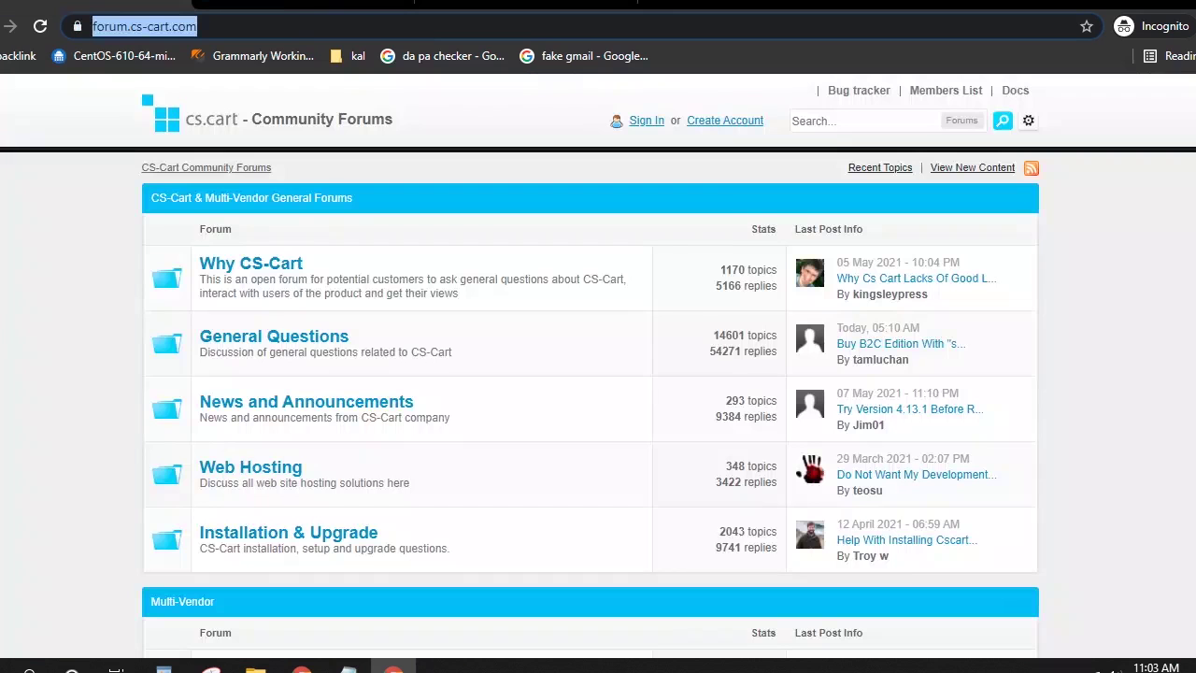
right_click(146, 25)
click(200, 132)
click(301, 668)
click(217, 3)
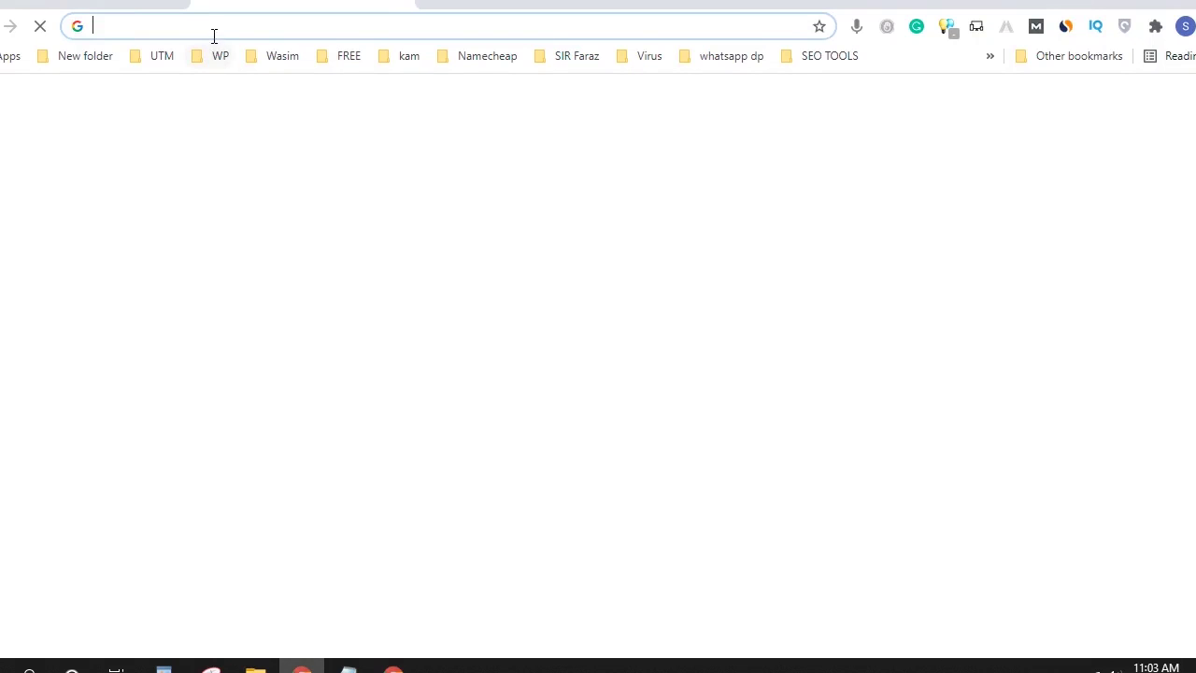
right_click(213, 36)
click(280, 184)
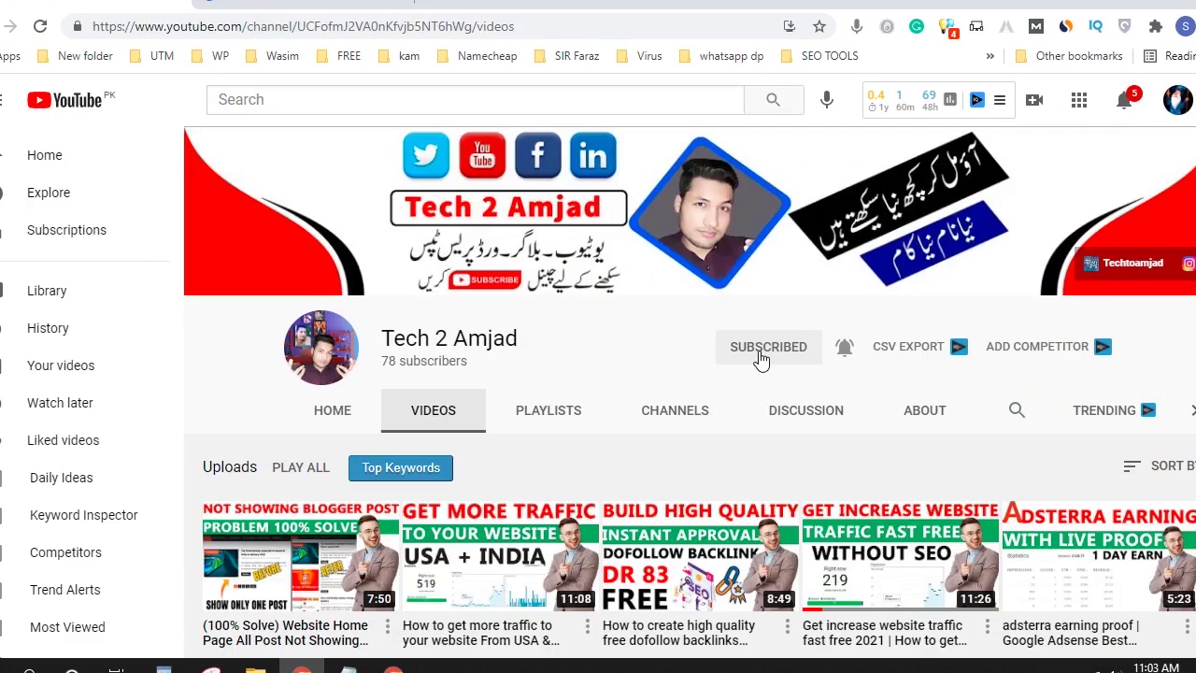
click(303, 4)
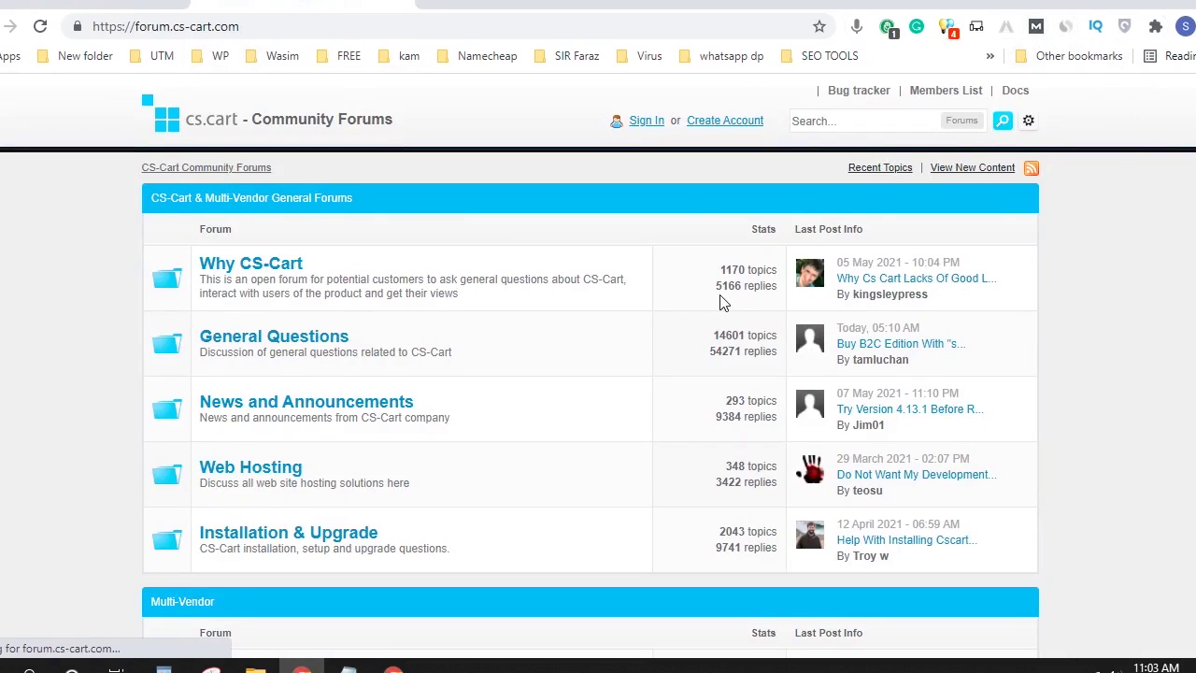
Open the SimilarWeb overlay for the CS-Cart forum and examine its ranking, monthly visits and visitor geography.
key(alt+shift+s)
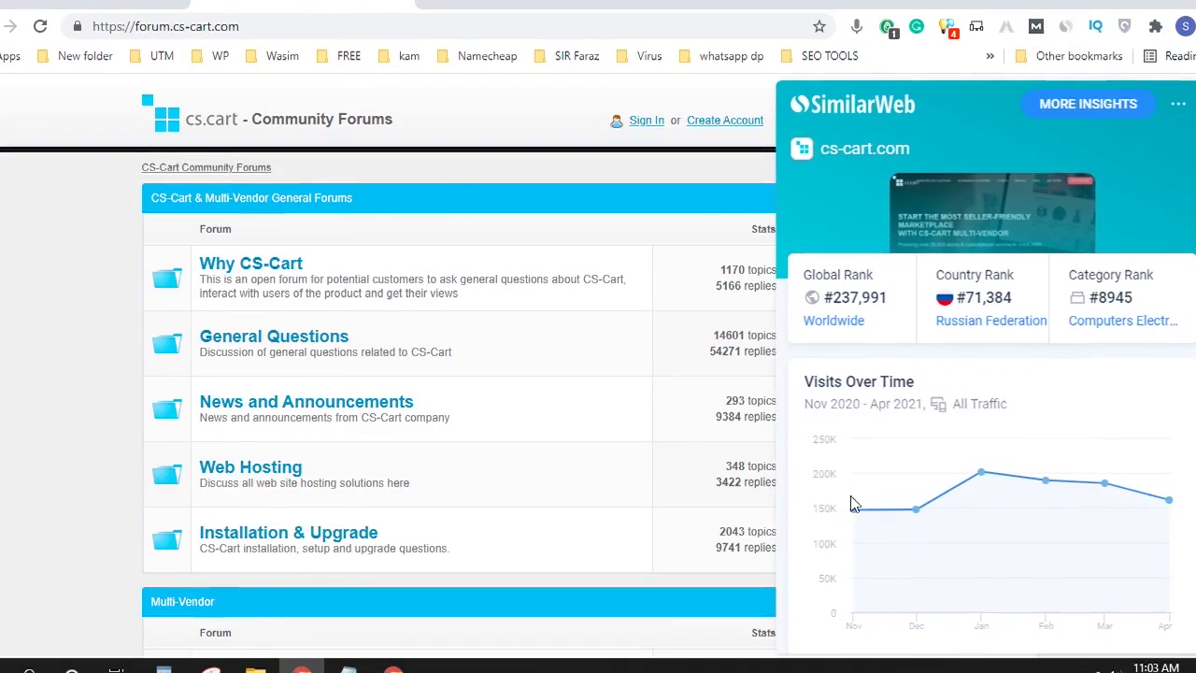
scroll(845, 495, down, 4)
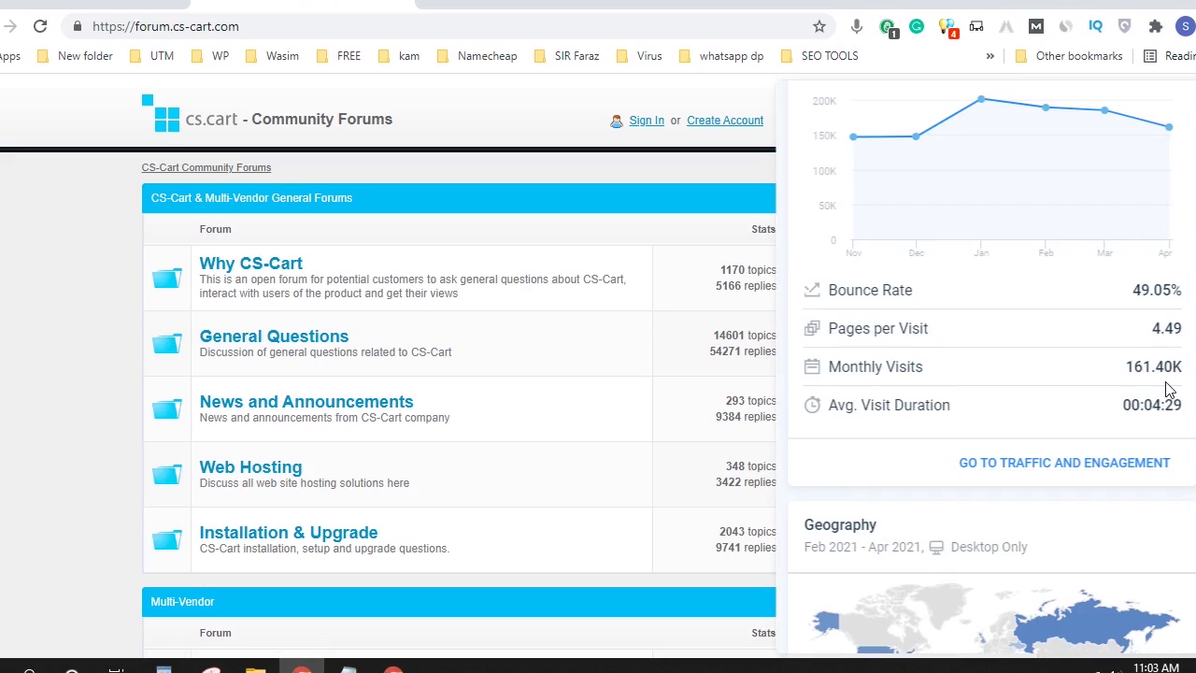
drag(1120, 368, 1183, 367)
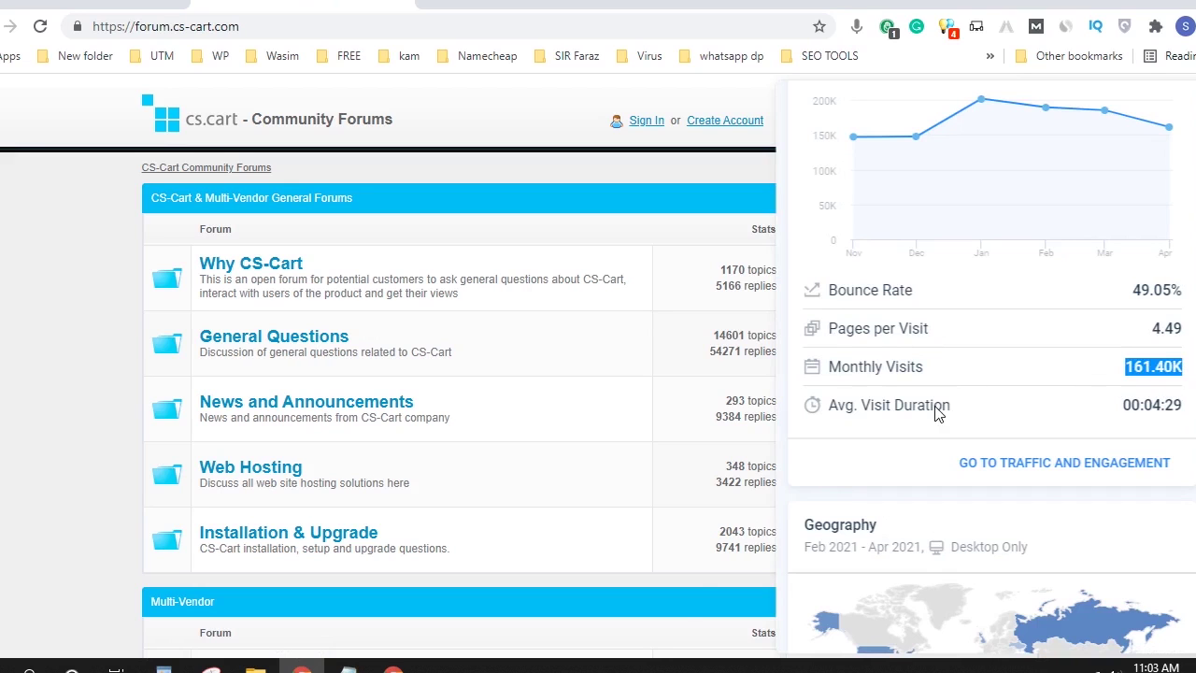
scroll(848, 464, down, 4)
scroll(934, 439, up, 3)
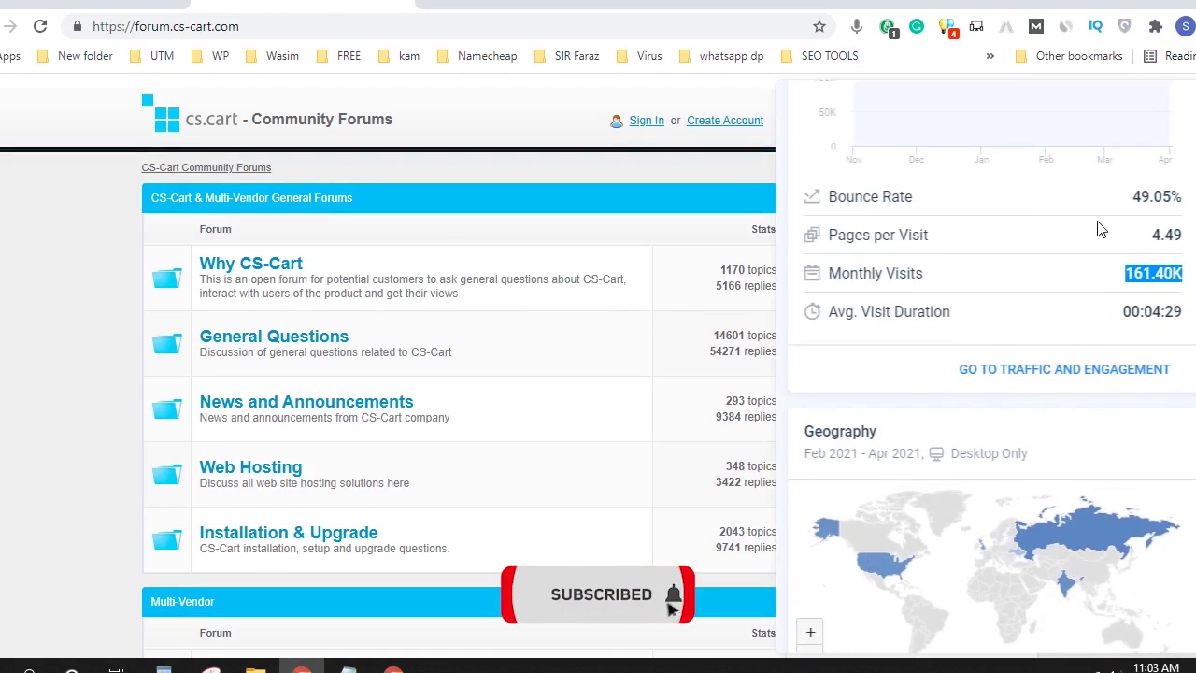
scroll(973, 532, down, 5)
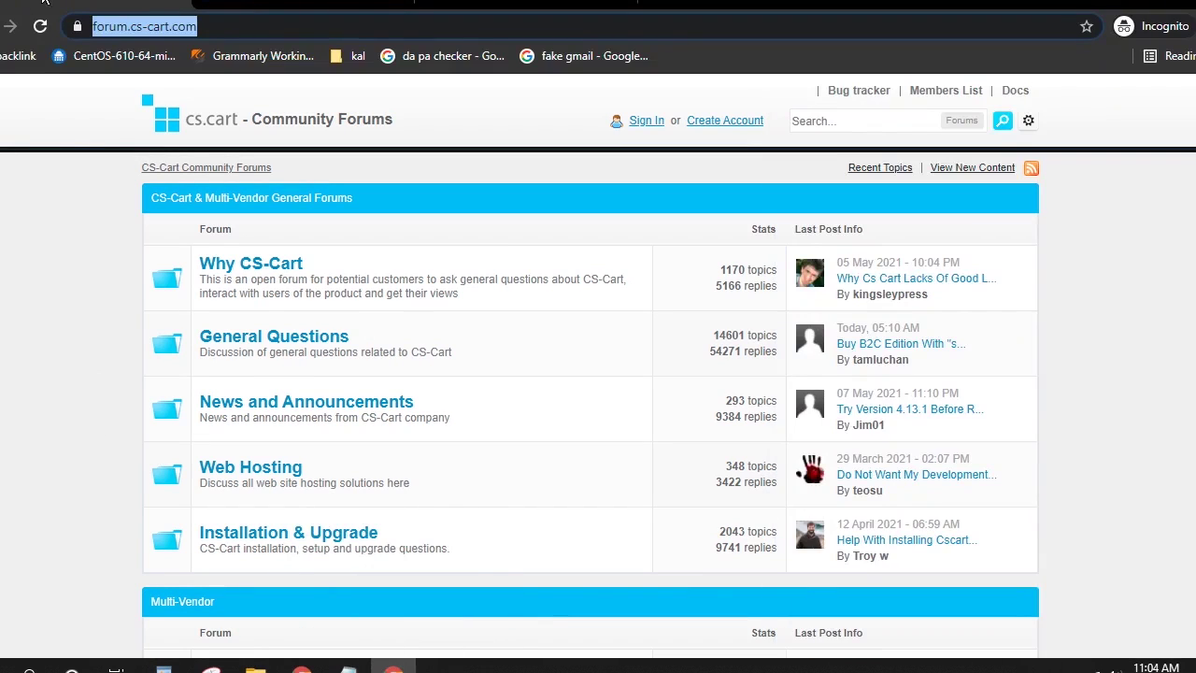
Open Temp Mail from the bookmarked "fake gmail" search in a new incognito tab and copy the generated temporary e-mail address.
click(449, 584)
key(ctrl+t)
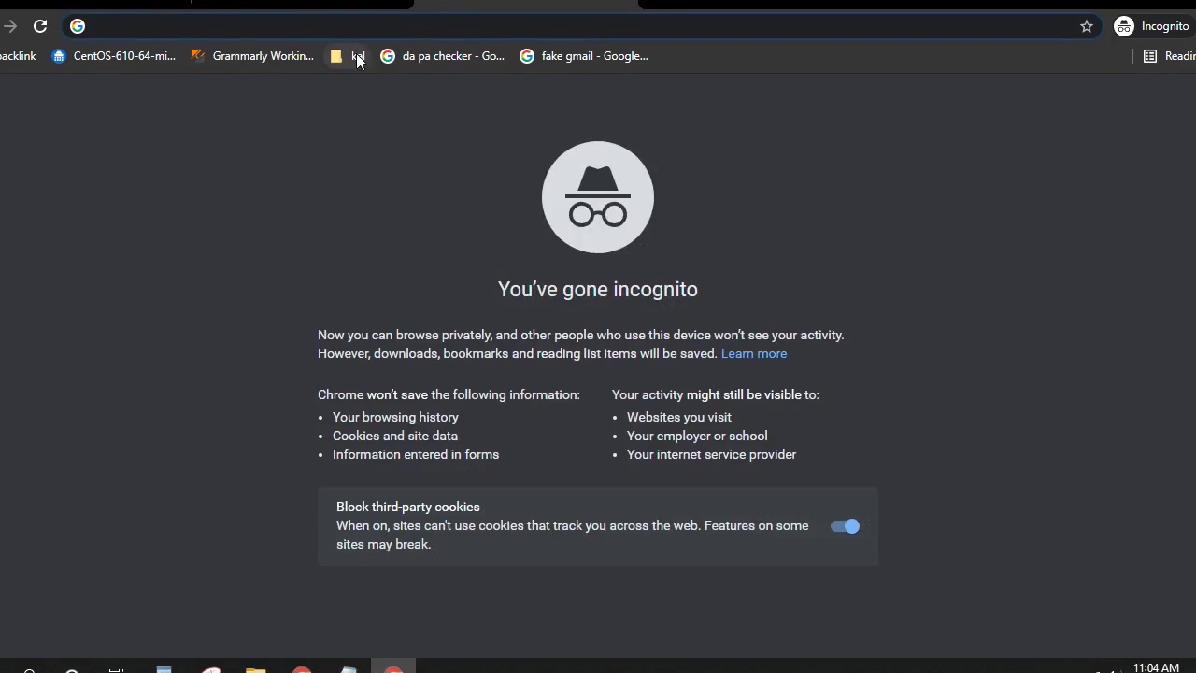
click(576, 57)
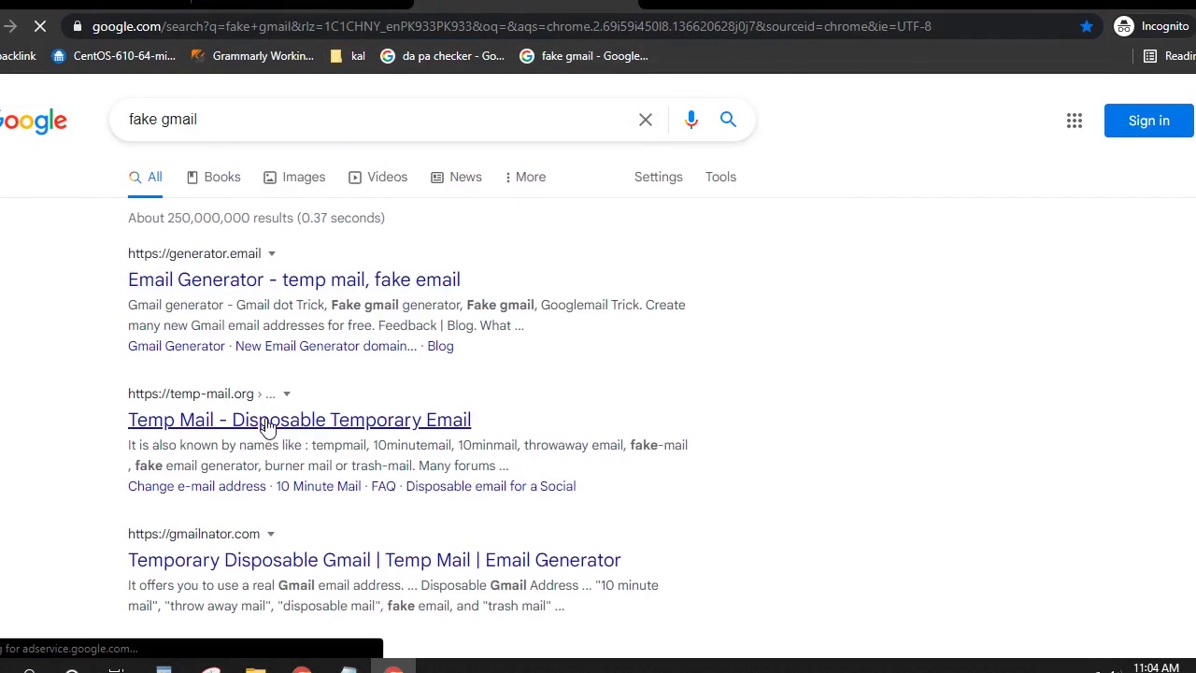
click(94, 5)
click(370, 5)
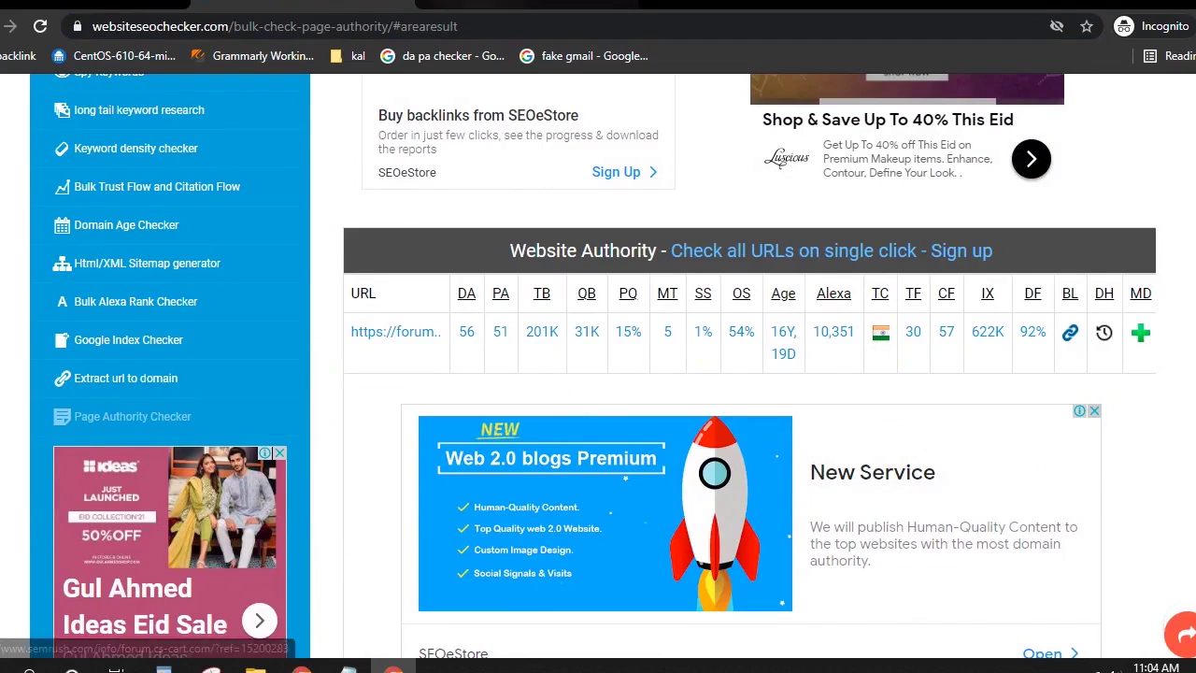
key(ctrl+Tab)
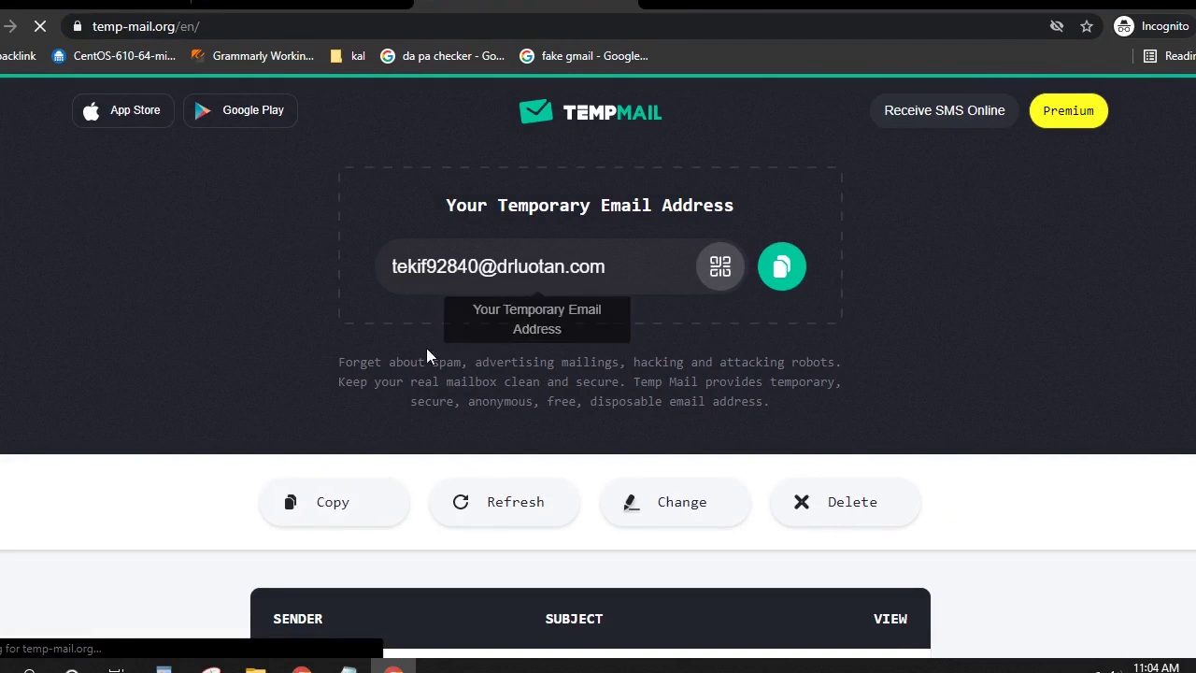
click(781, 266)
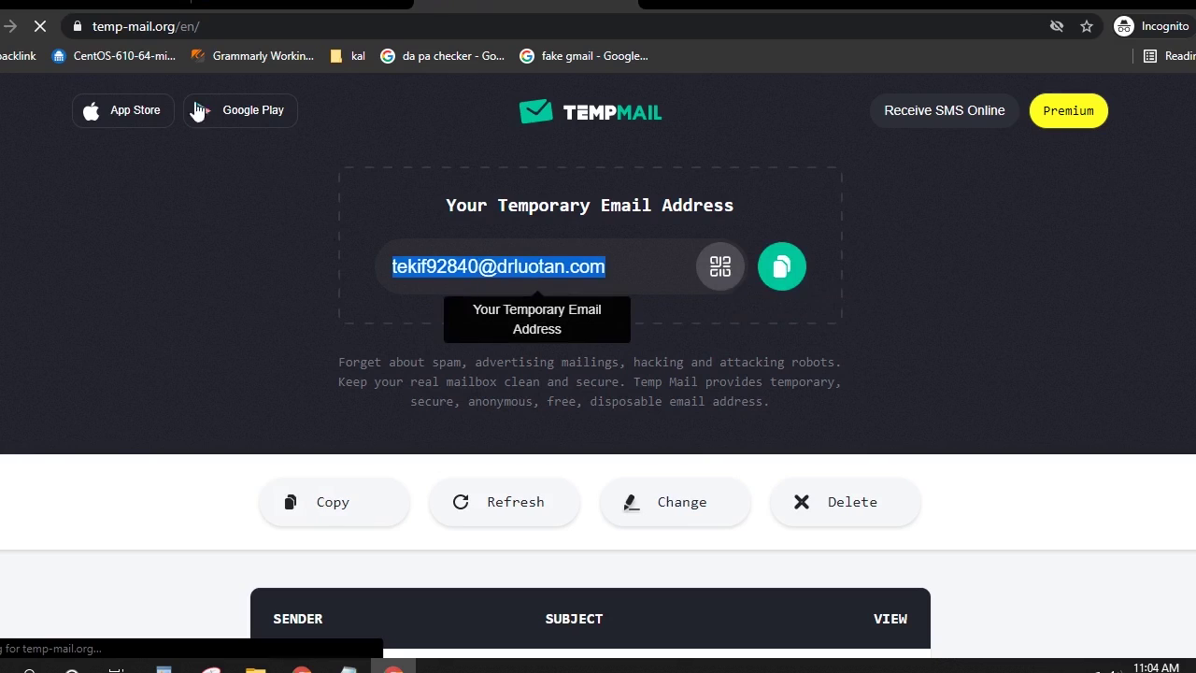
Open the Create Account registration form on the CS-Cart forum and review its required fields down to the birthday section.
click(112, 6)
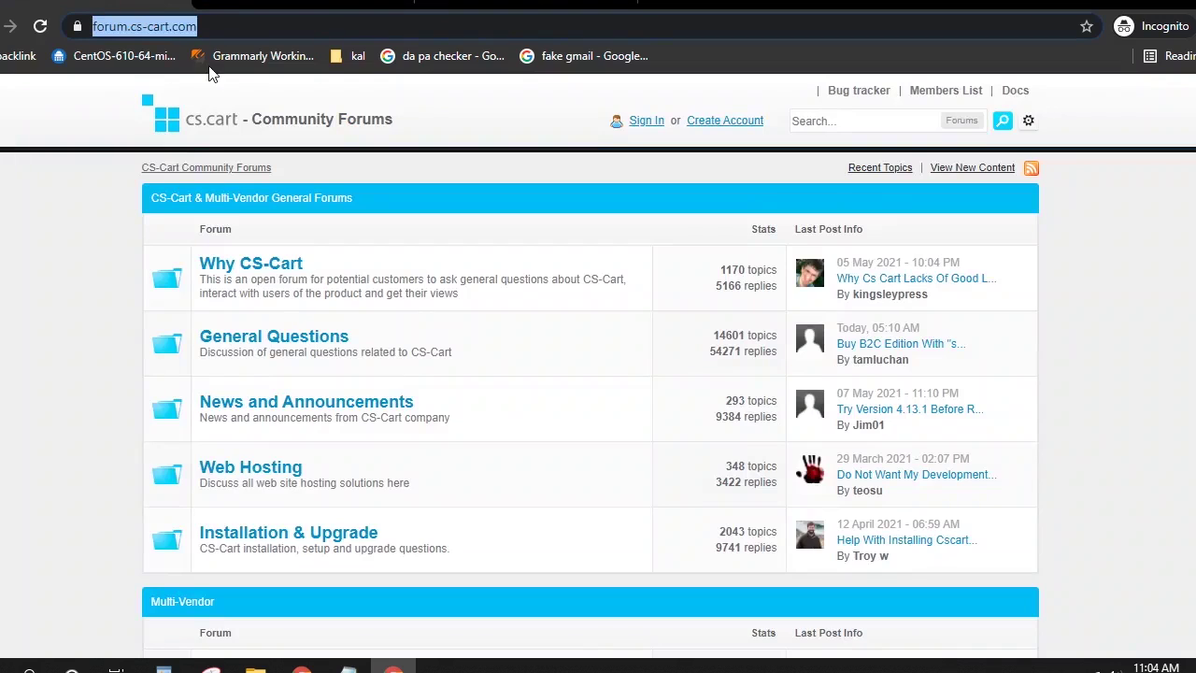
click(717, 124)
click(717, 124)
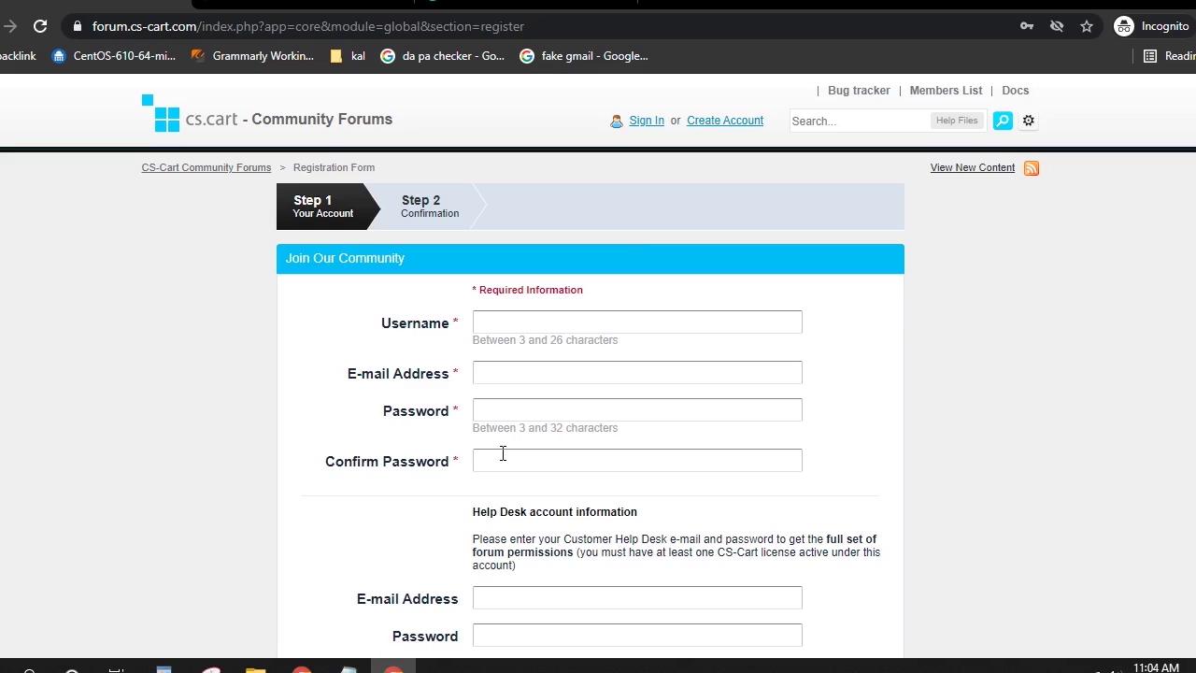
scroll(503, 453, down, 2)
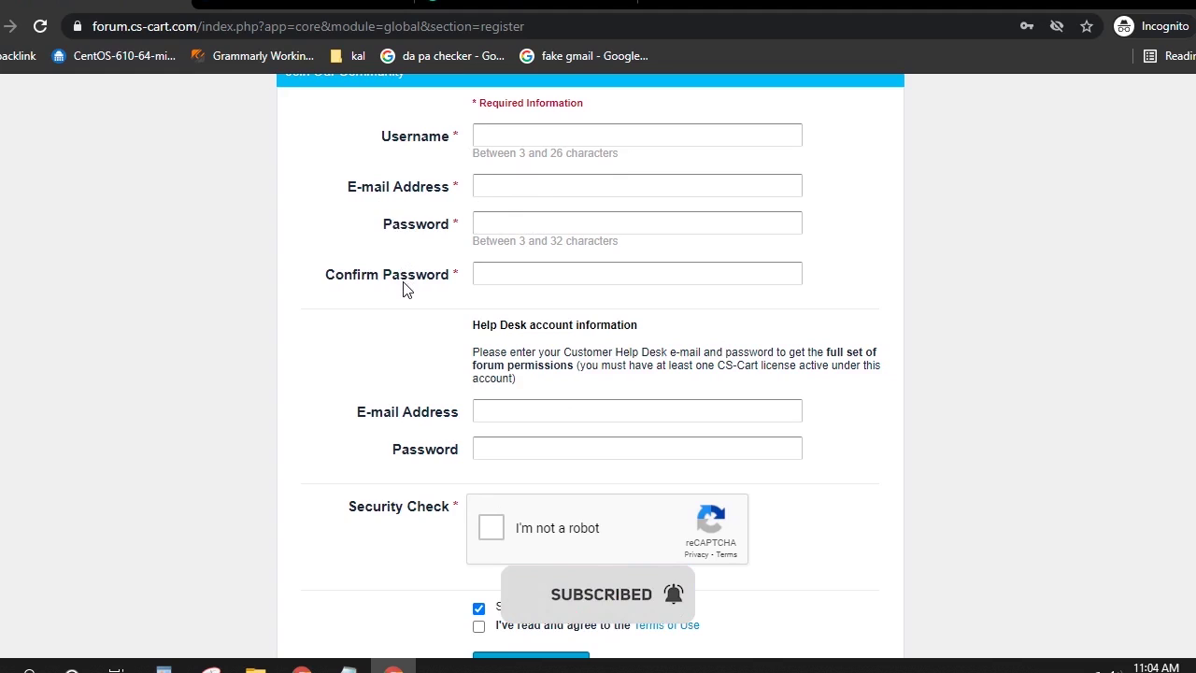
scroll(451, 470, down, 2)
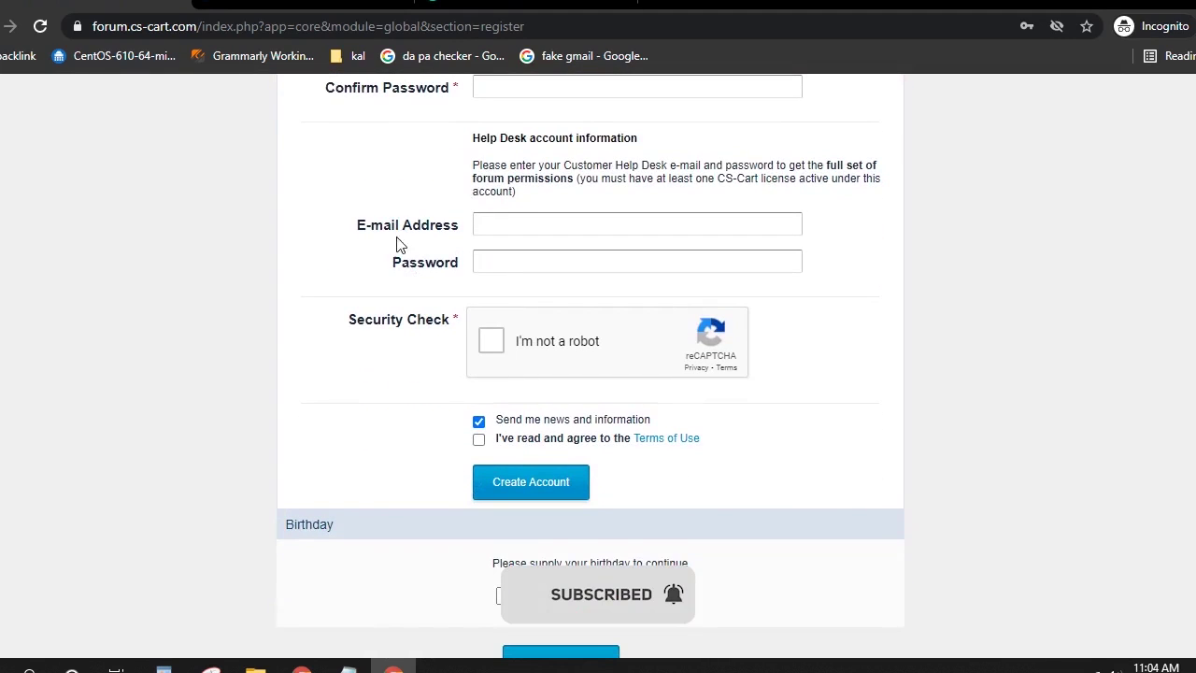
scroll(487, 368, down, 2)
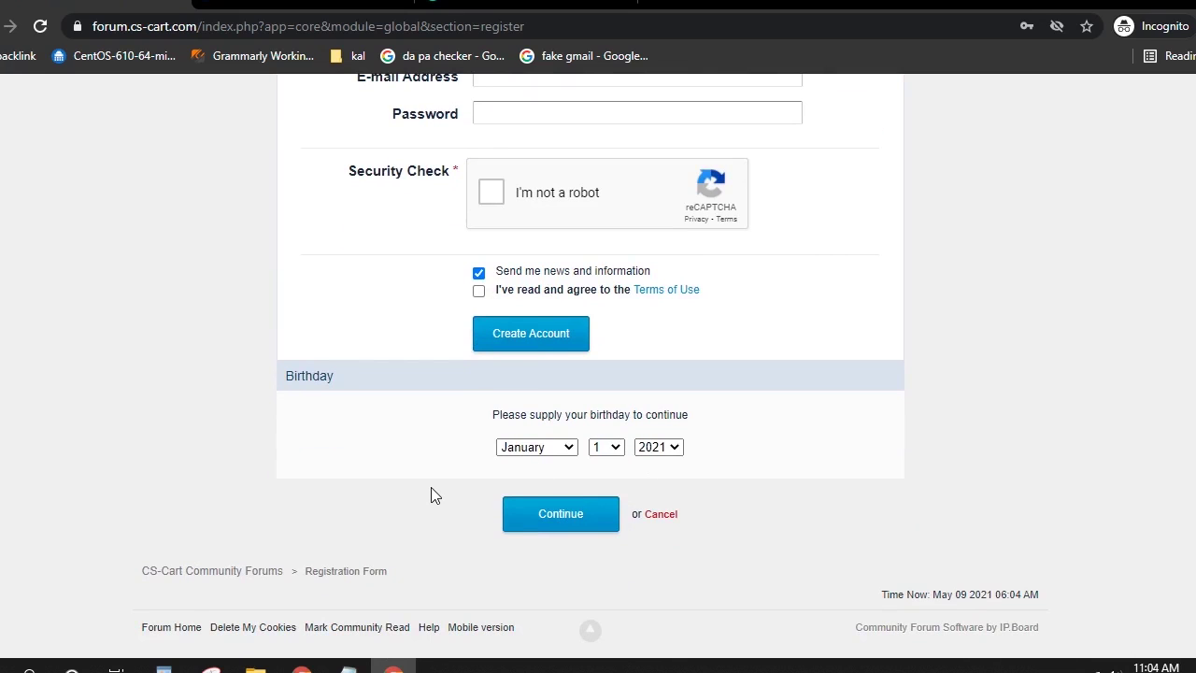
scroll(431, 486, up, 4)
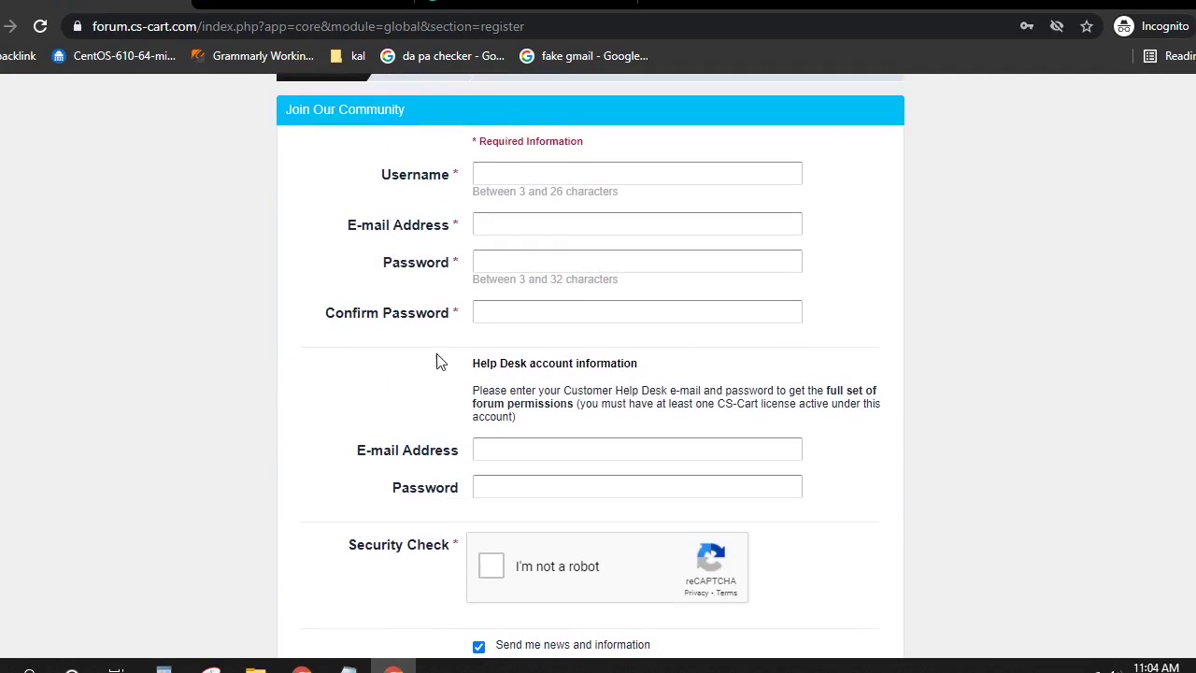
scroll(435, 364, up, 1)
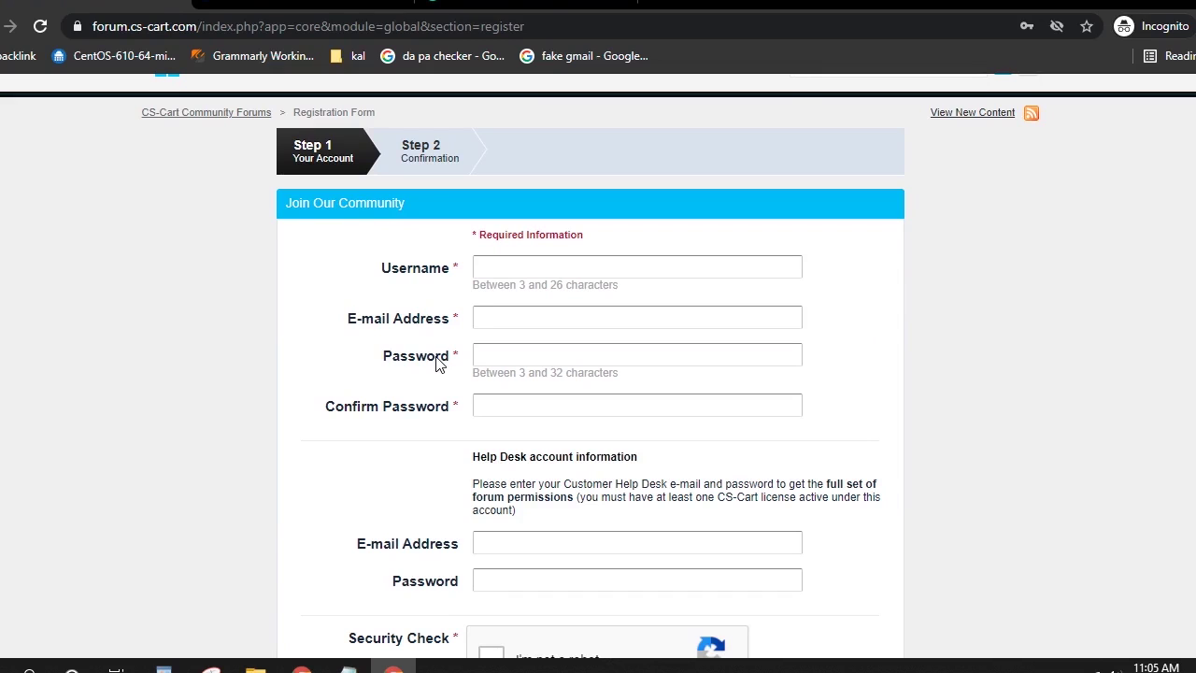
Enter the account username and paste the copied temporary e-mail address into the registration form.
click(496, 267)
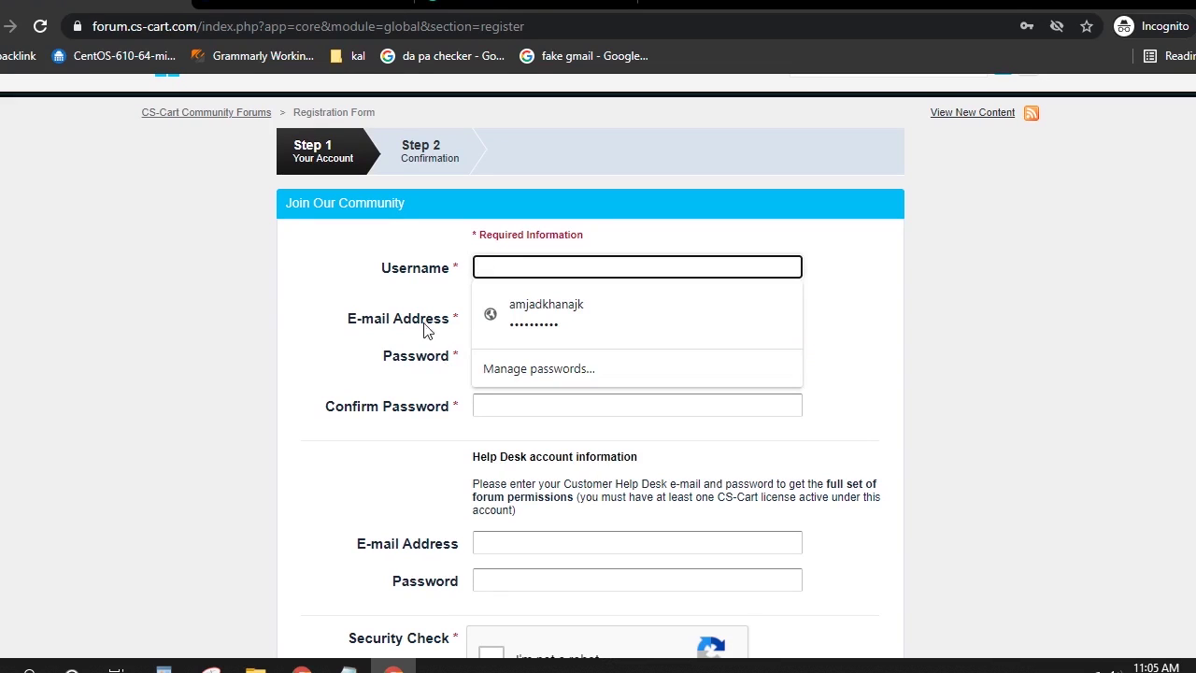
click(392, 336)
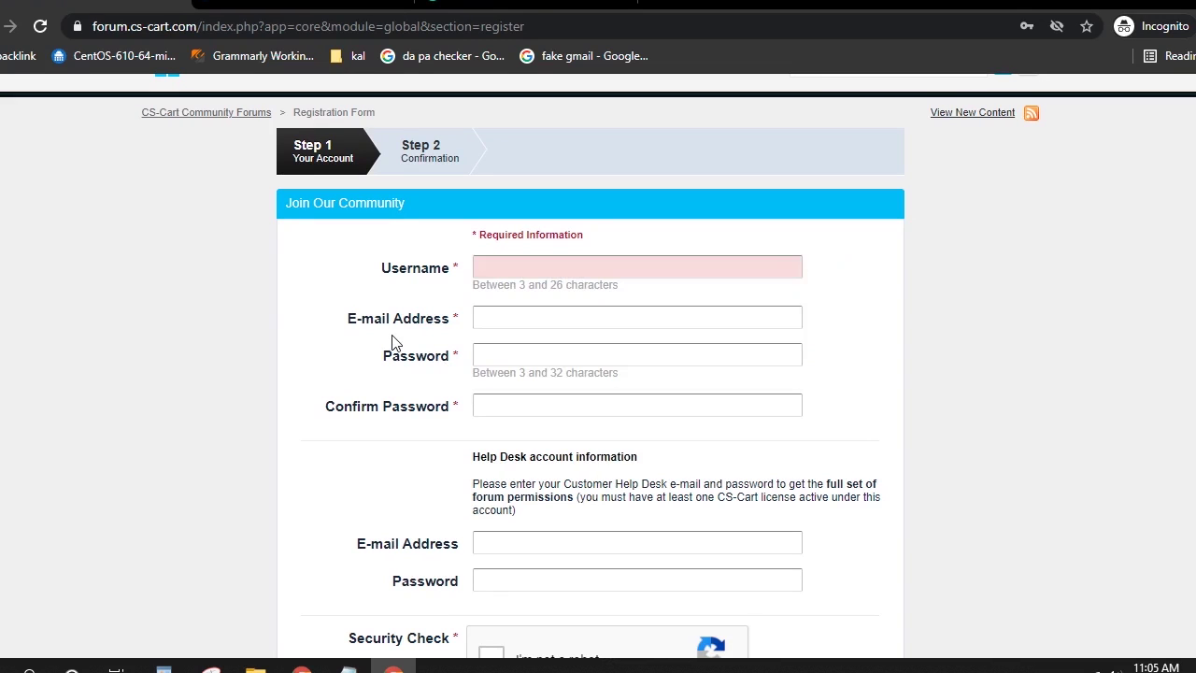
click(569, 270)
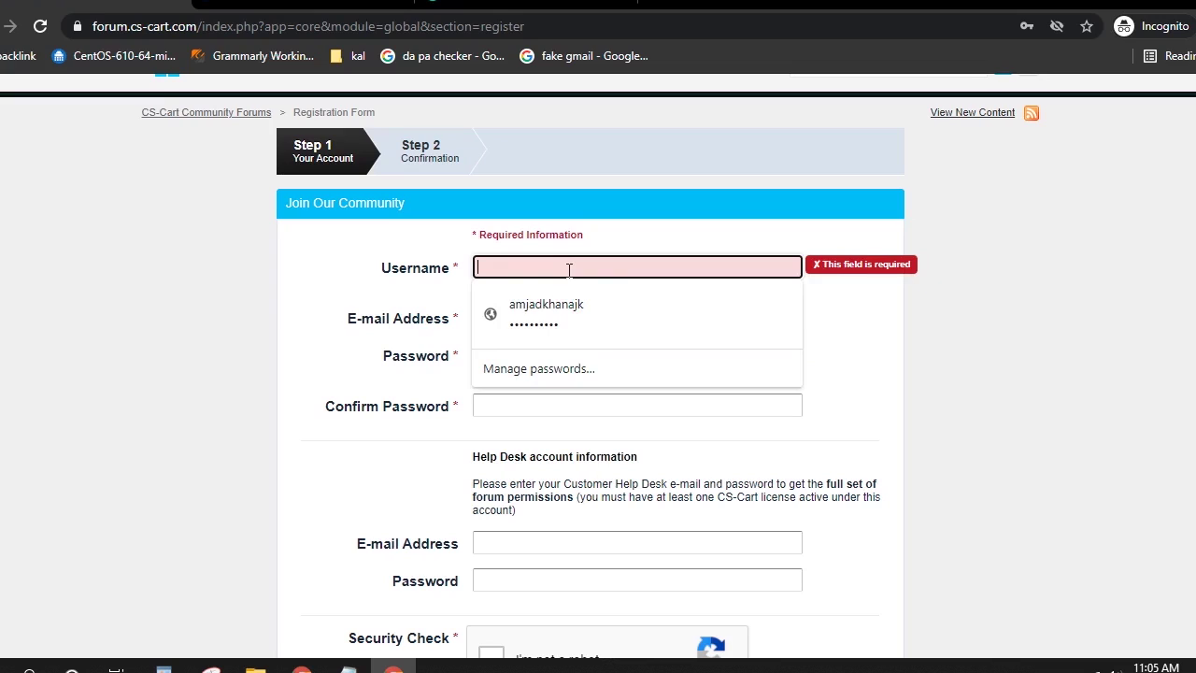
text(techtoamjad)
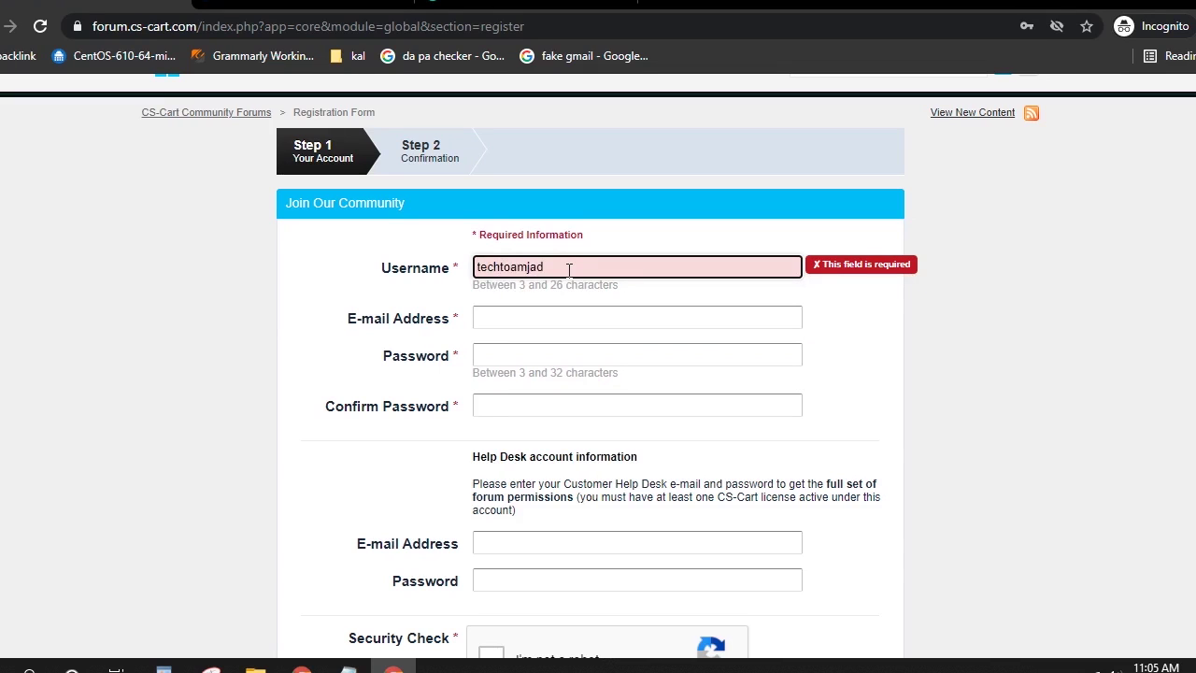
click(552, 322)
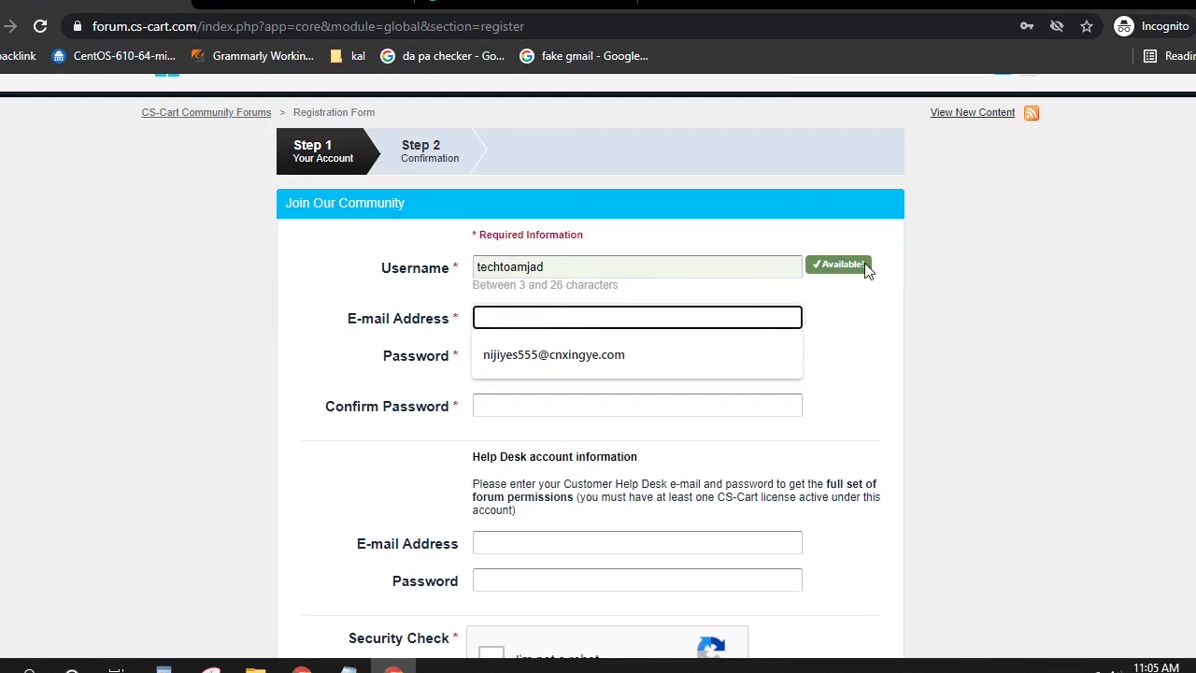
right_click(529, 318)
click(574, 465)
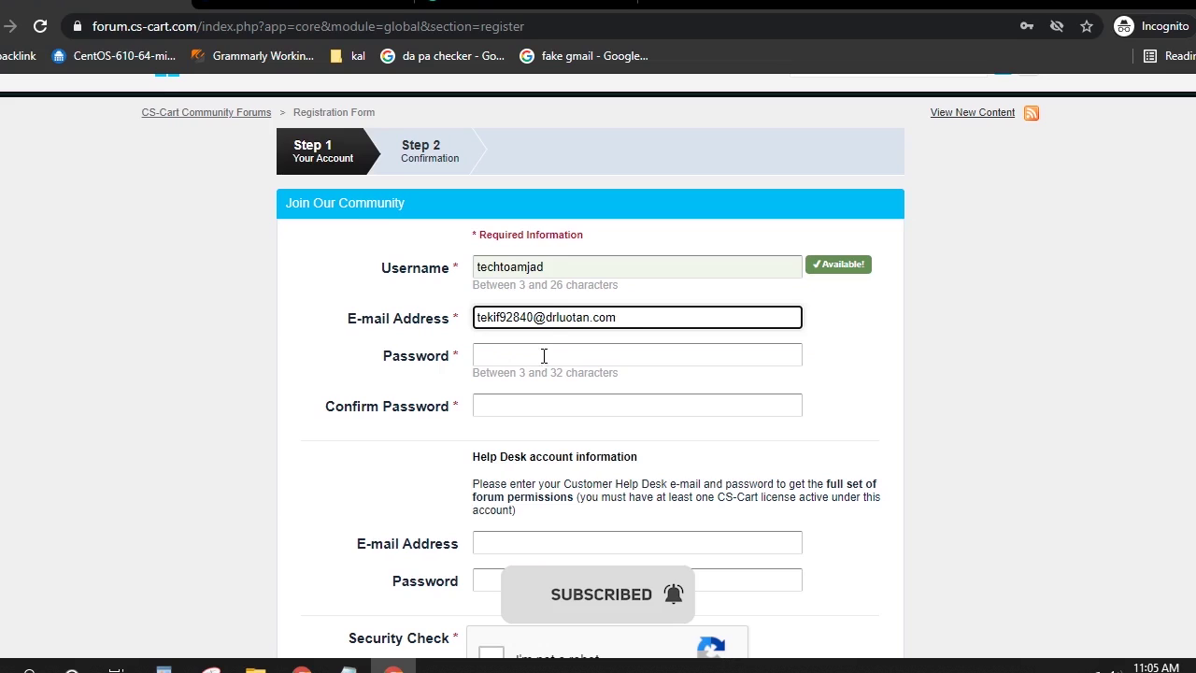
Copy the part of the e-mail address before the @ and paste it as both the password and its confirmation.
double_click(524, 318)
right_click(509, 314)
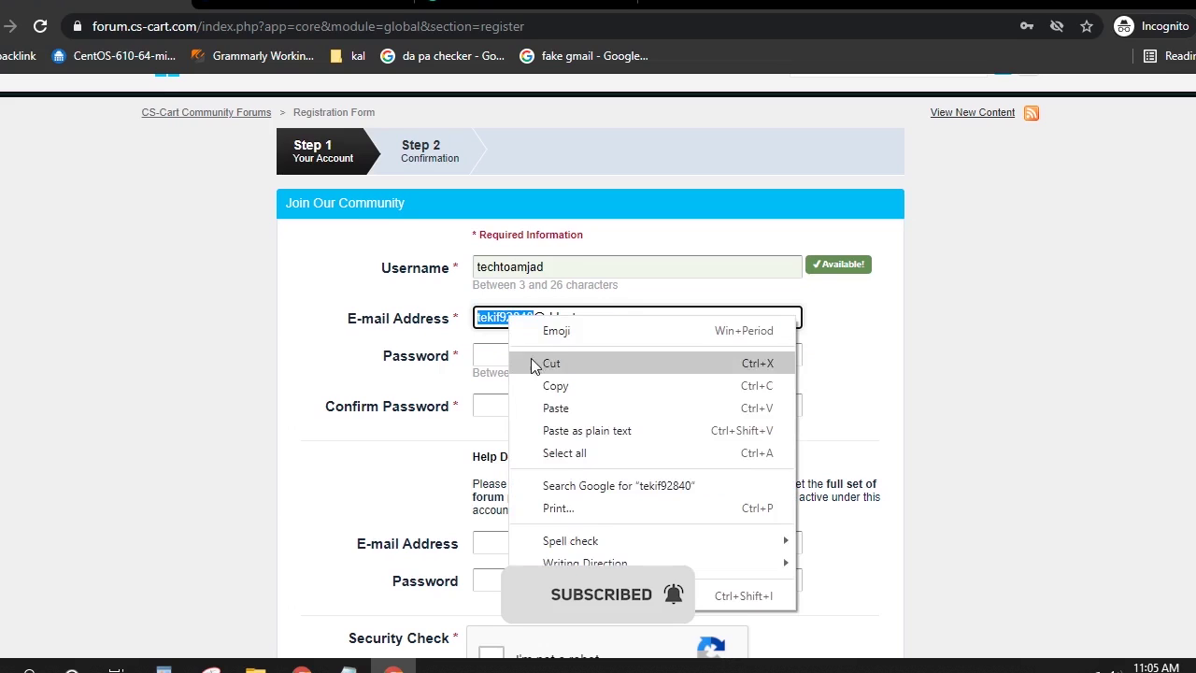
click(544, 387)
right_click(504, 354)
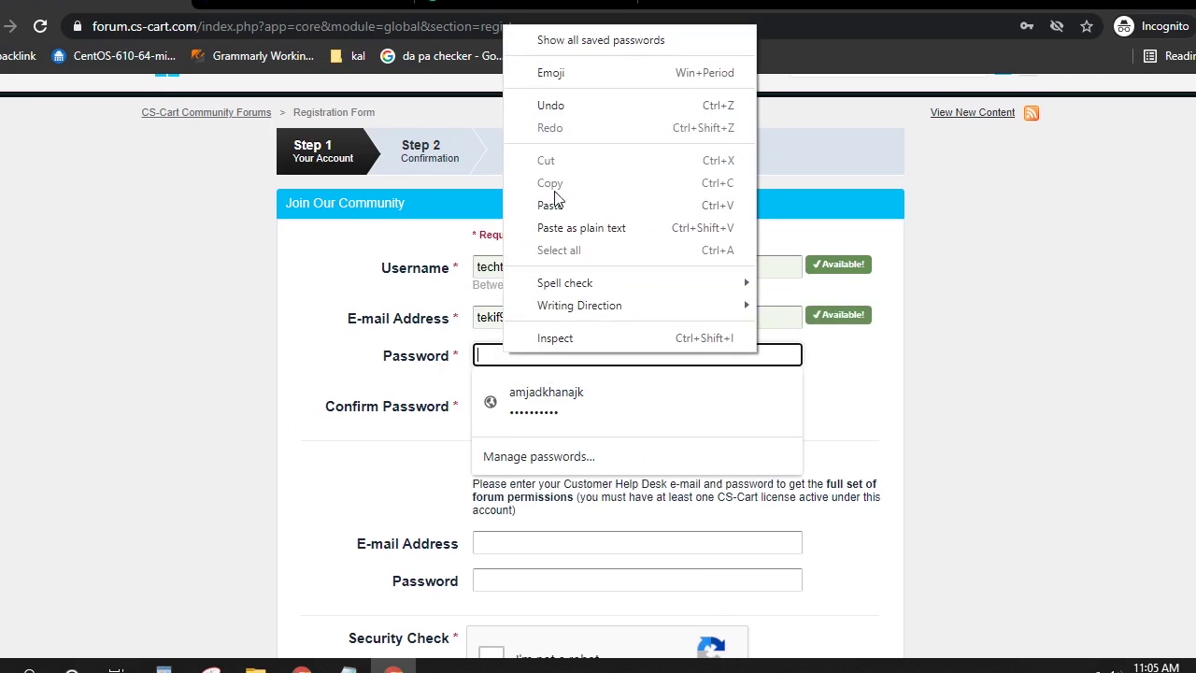
click(555, 204)
click(481, 405)
right_click(482, 402)
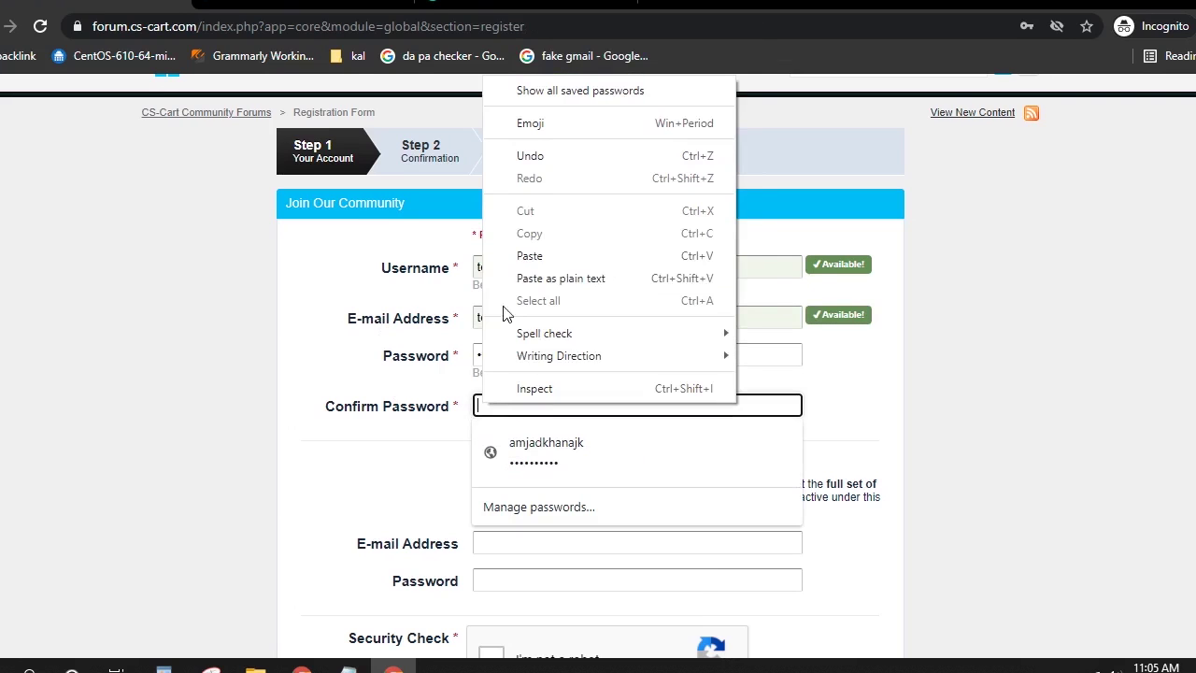
click(531, 180)
scroll(381, 467, down, 1)
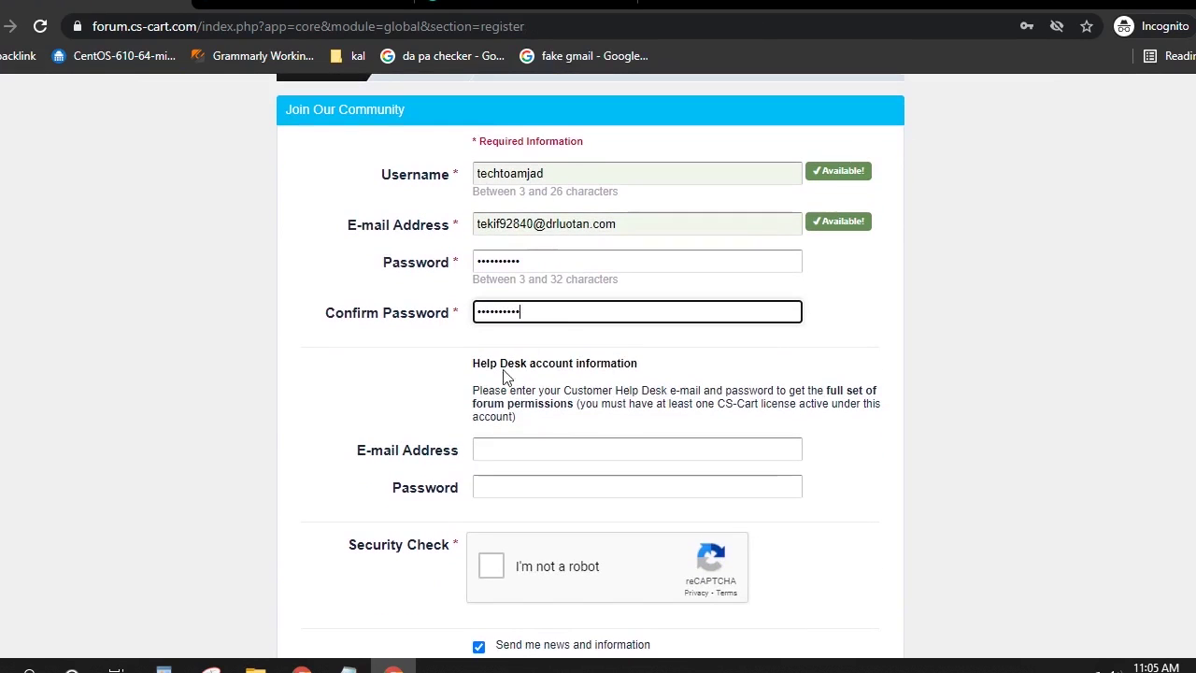
Clear the account password and its confirmation in the registration form.
key(shift+Tab)
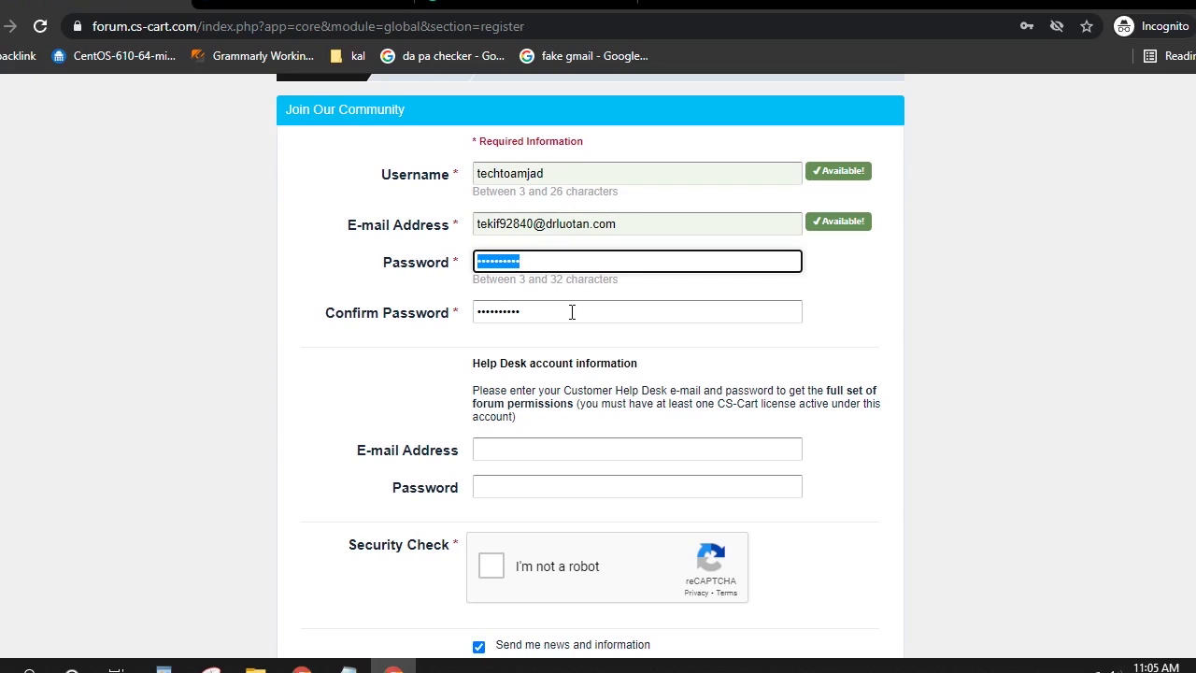
key(BackSpace)
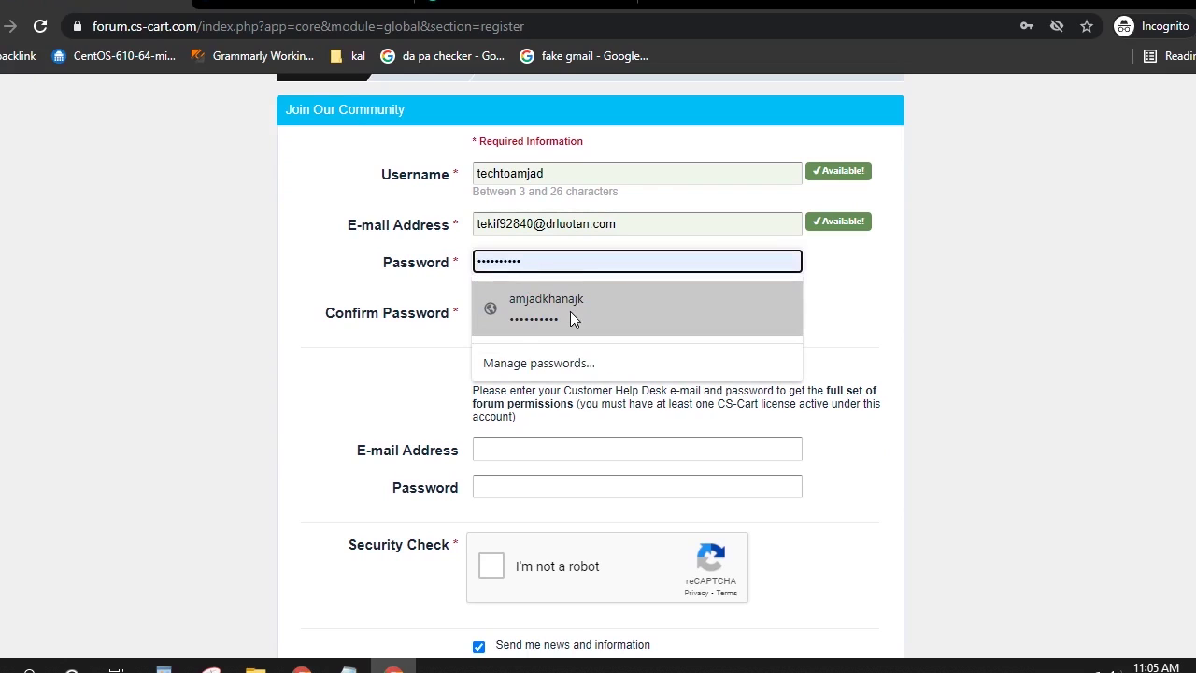
click(568, 319)
drag(568, 319, 394, 322)
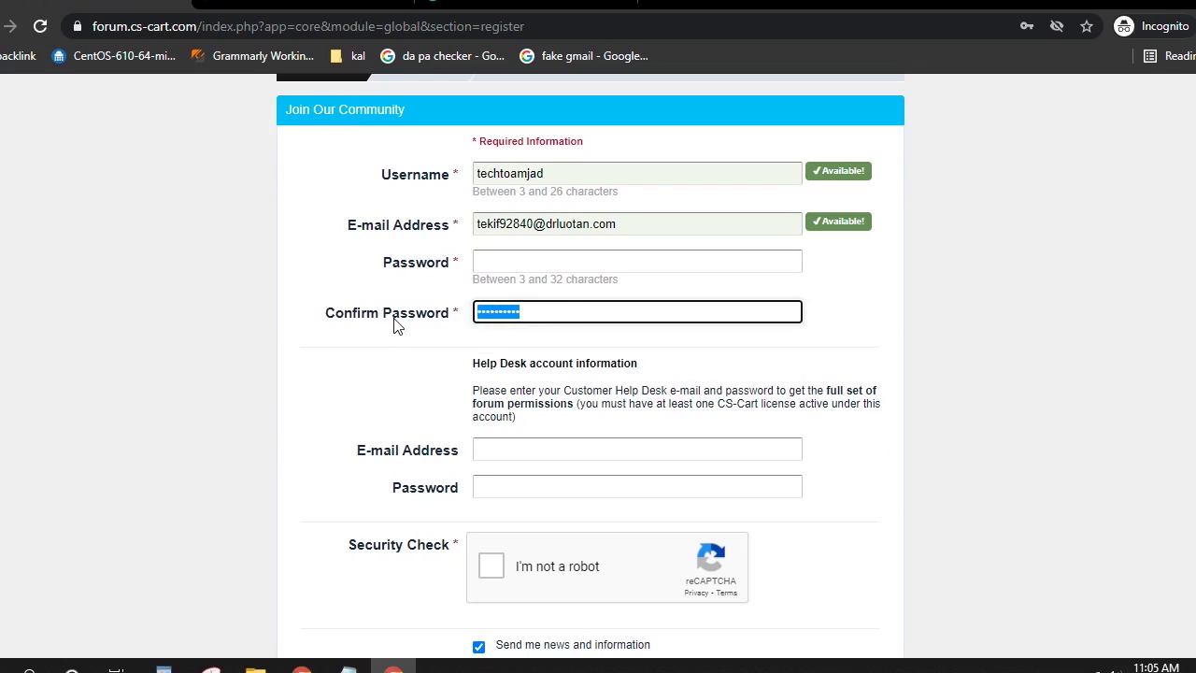
key(BackSpace)
Enter a new account password and repeat the same password in the confirmation field.
click(501, 254)
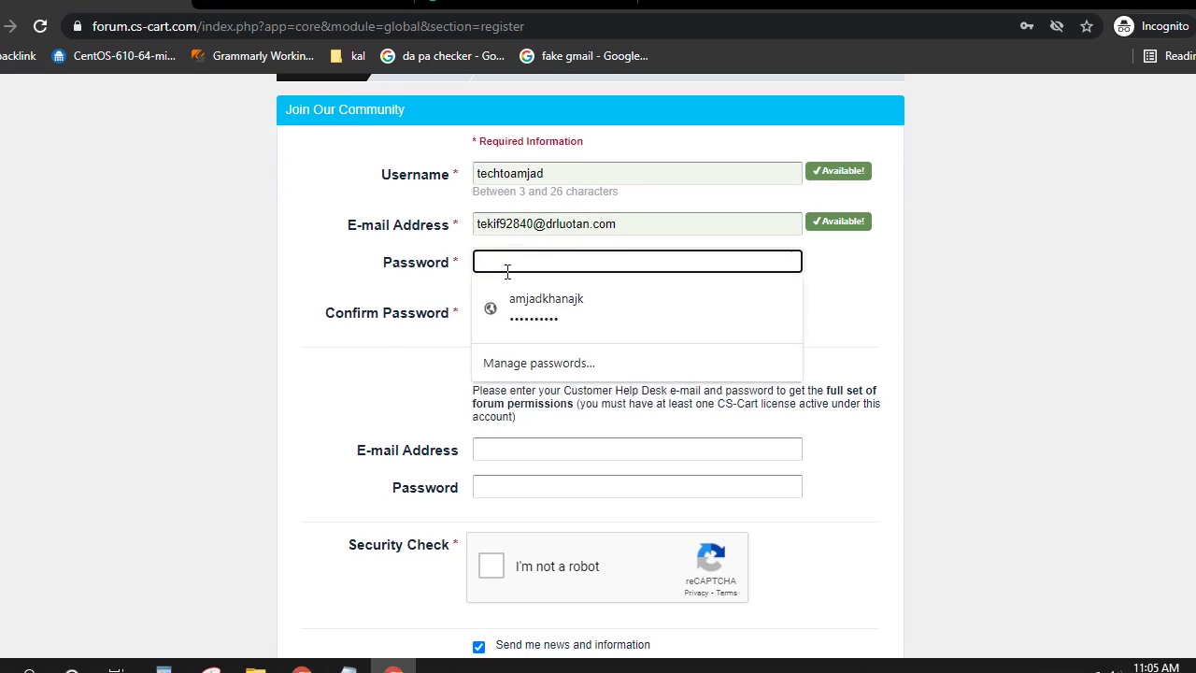
key(ctrl+v)
click(514, 315)
drag(542, 262, 458, 266)
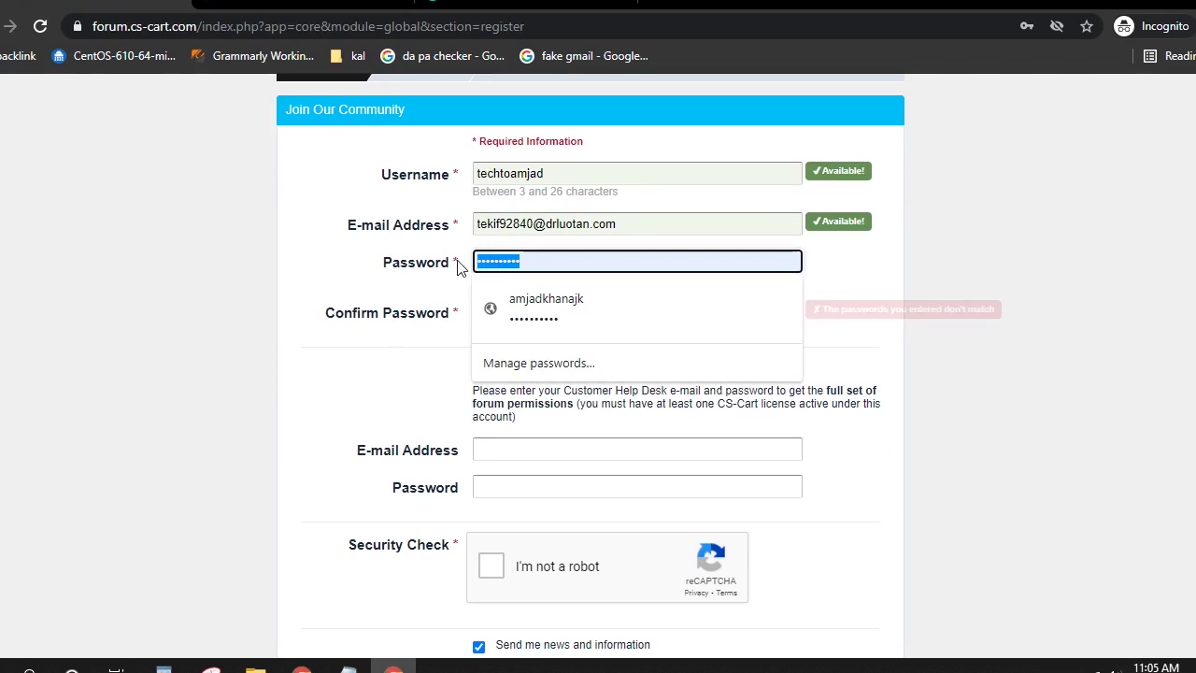
right_click(523, 259)
click(418, 299)
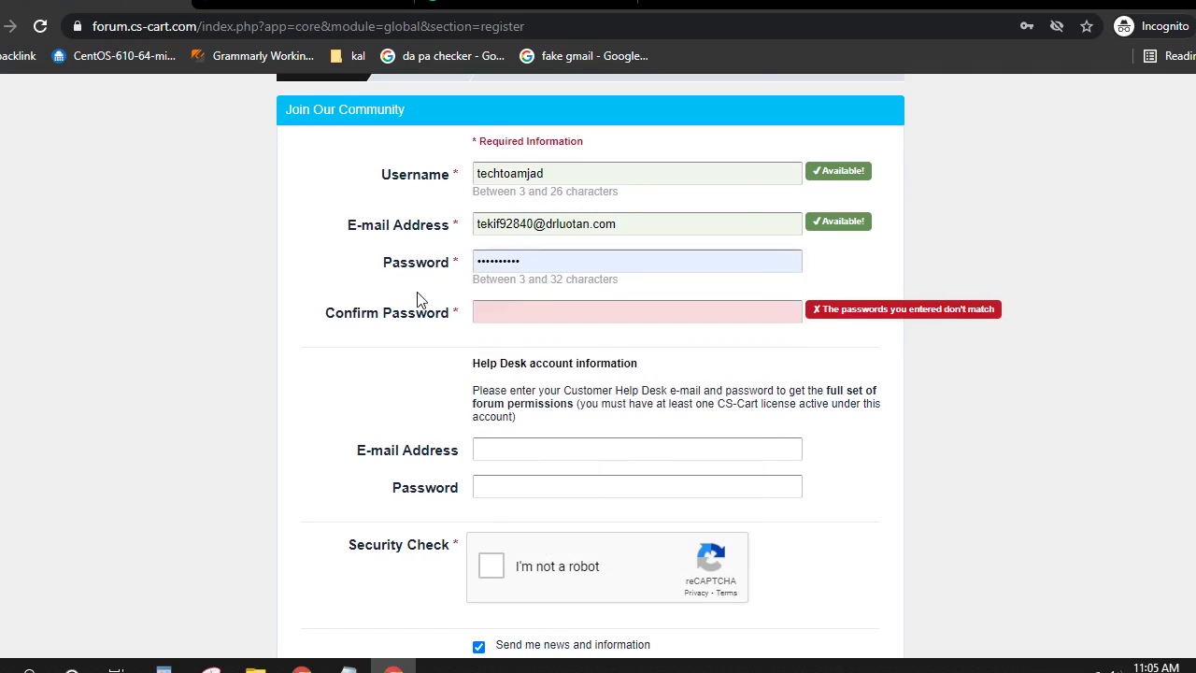
drag(563, 266, 378, 285)
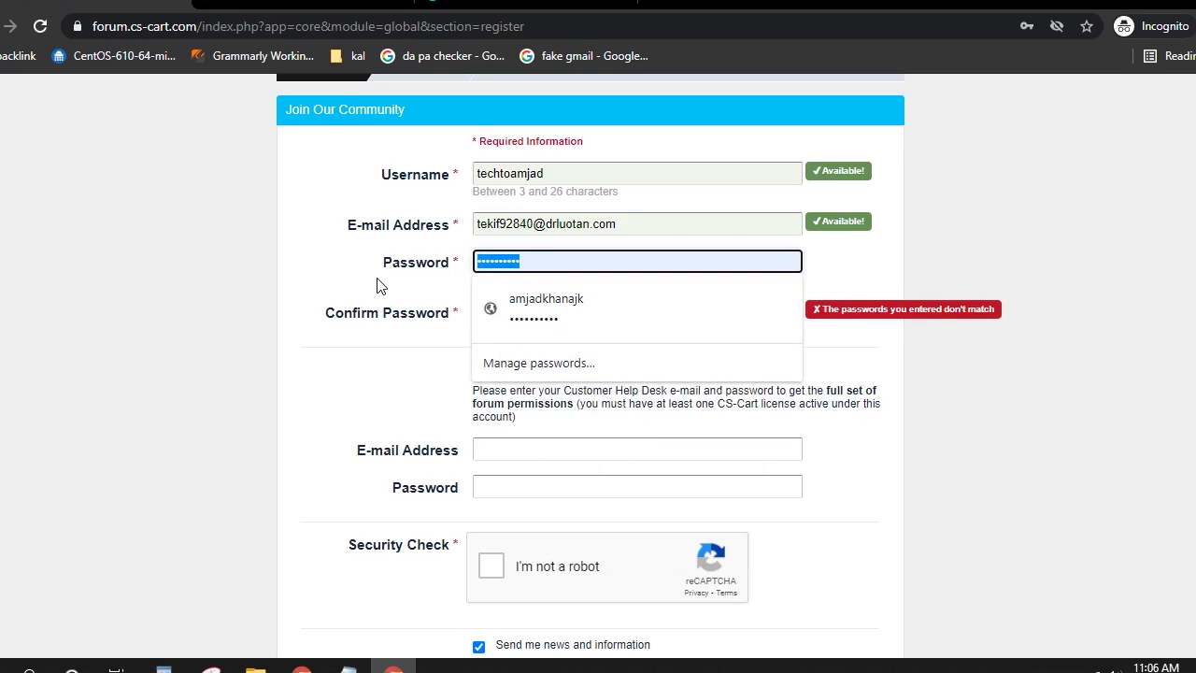
key(Tab)
key(ctrl+v)
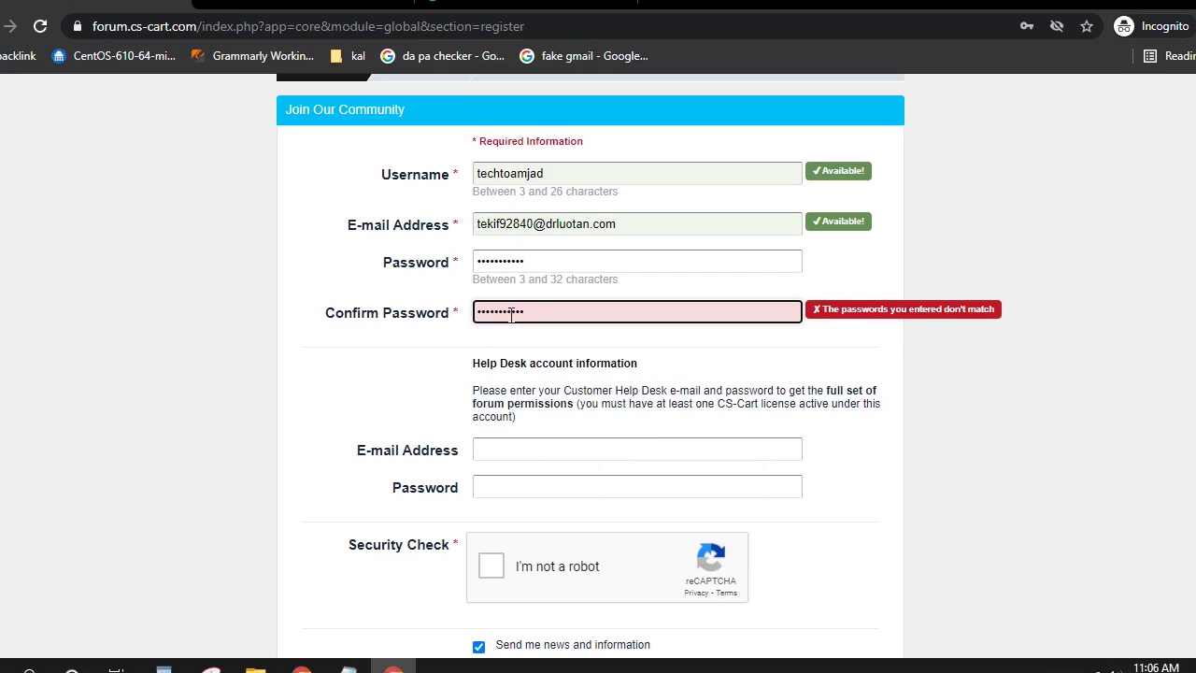
click(401, 378)
Complete the reCAPTCHA security check by selecting all images with a fire hydrant and verifying them.
scroll(484, 414, down, 1)
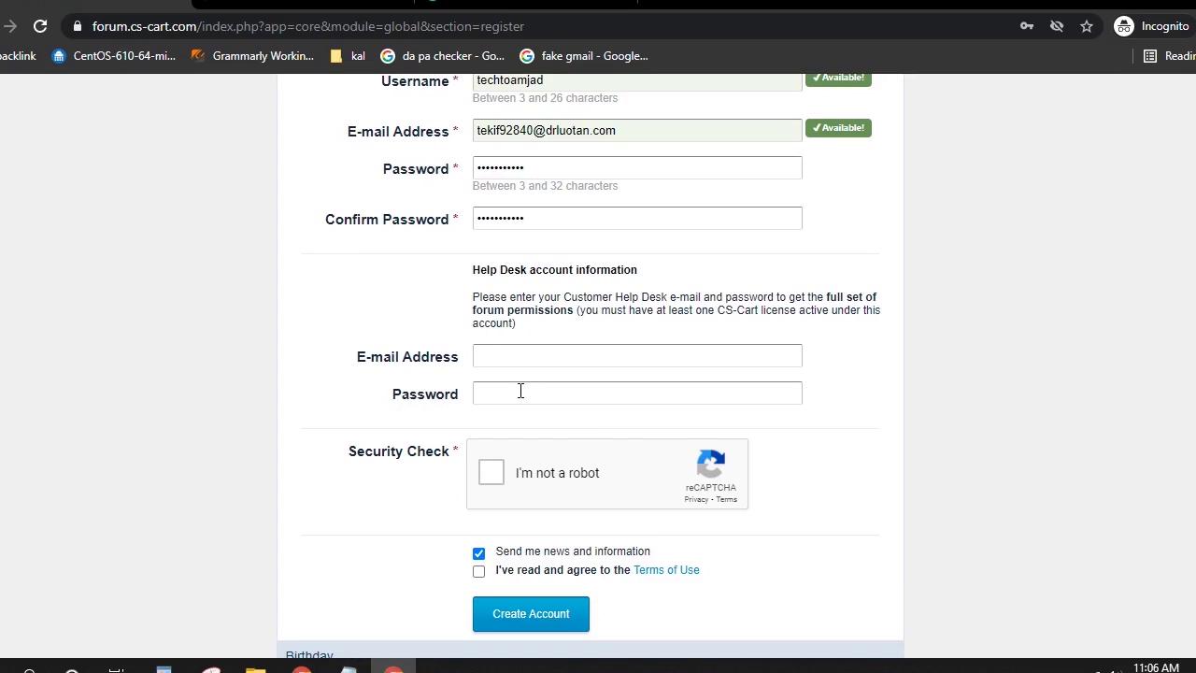
scroll(408, 526, down, 1)
click(489, 379)
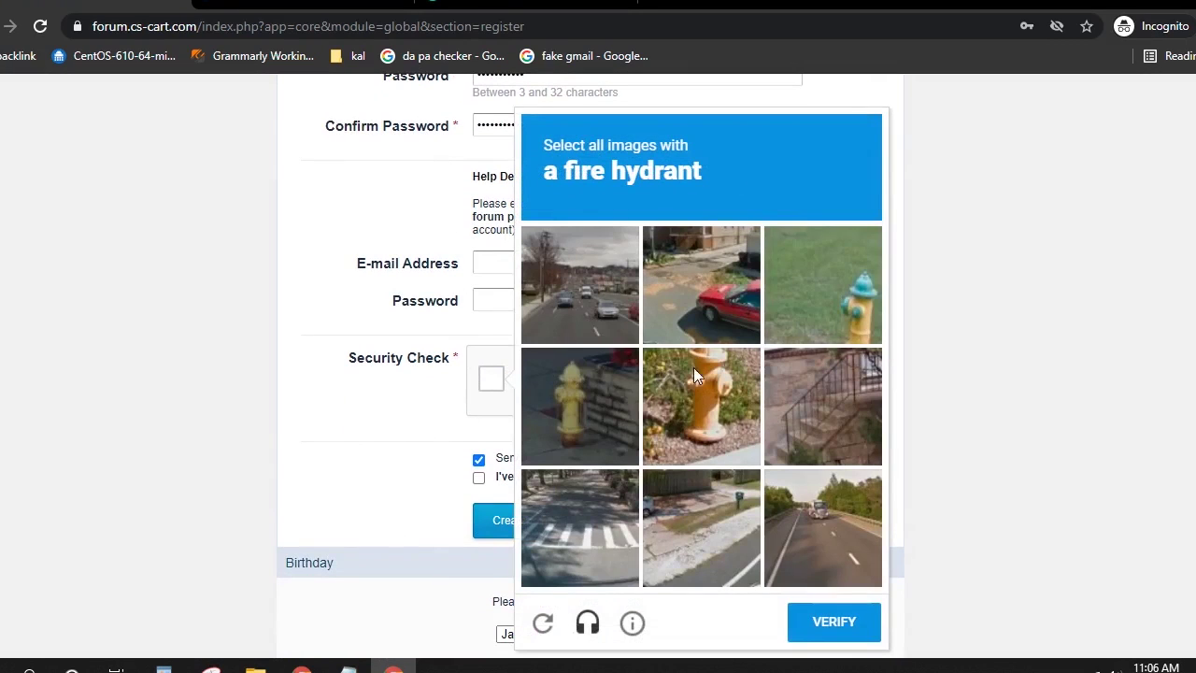
click(822, 284)
click(701, 406)
click(555, 426)
click(834, 621)
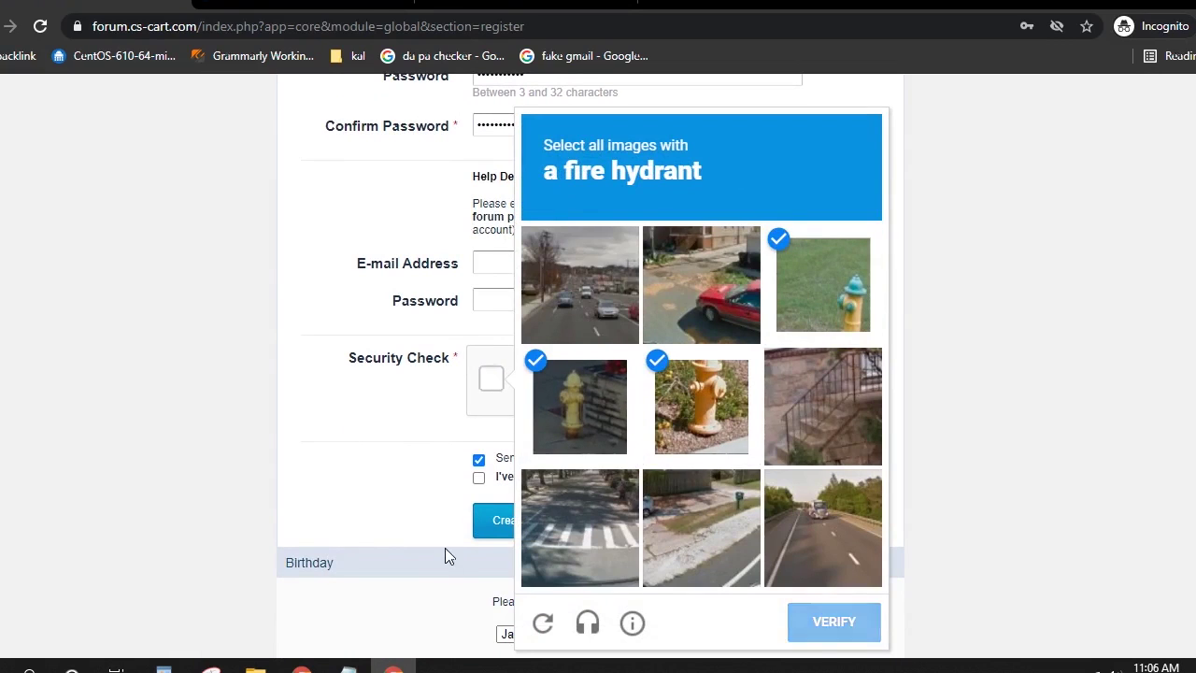
Agree to the Terms of Use and submit the registration to create the forum account.
click(478, 480)
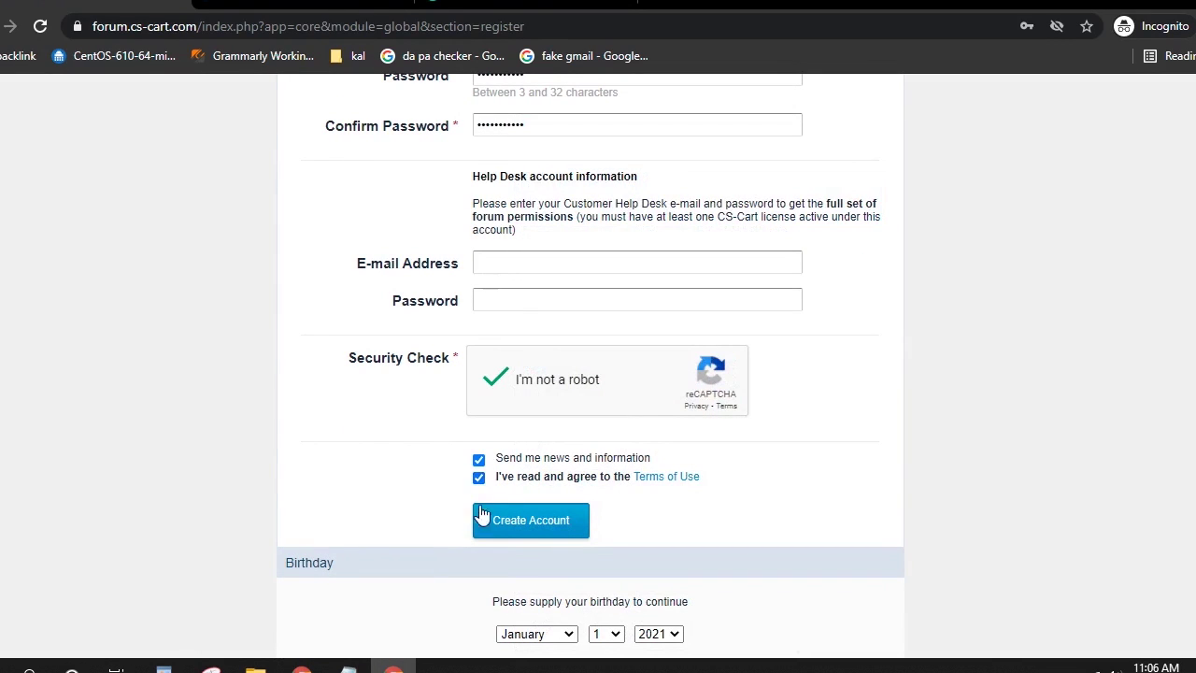
click(537, 520)
scroll(467, 542, down, 2)
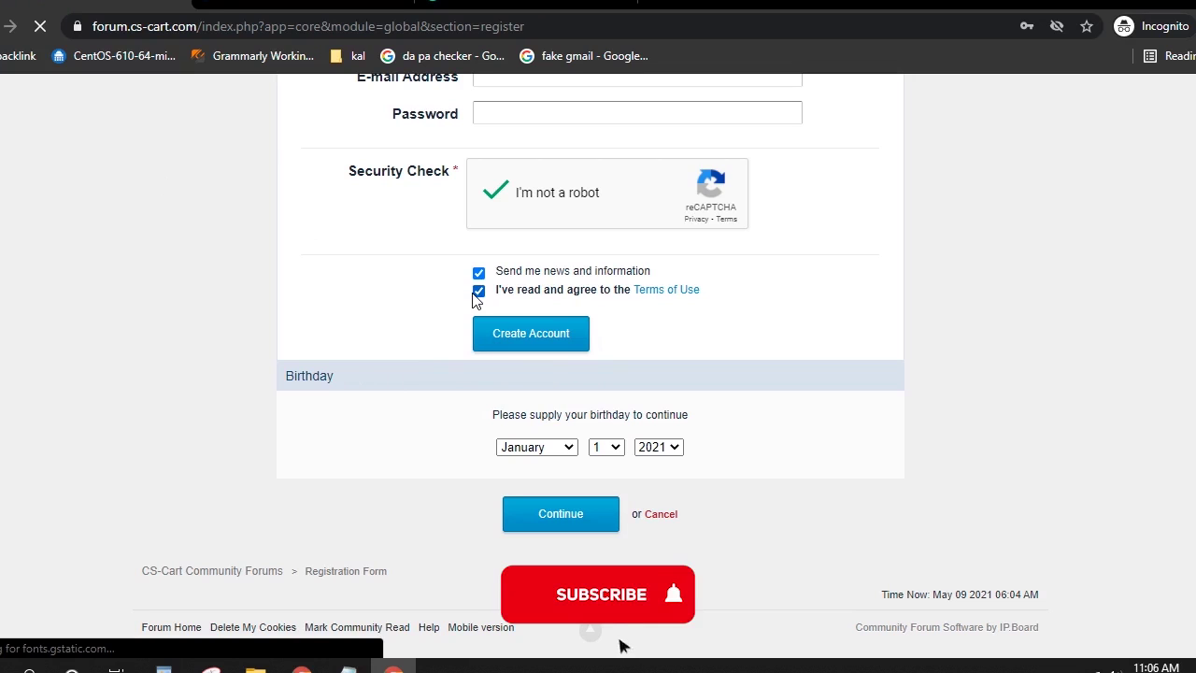
scroll(477, 293, up, 2)
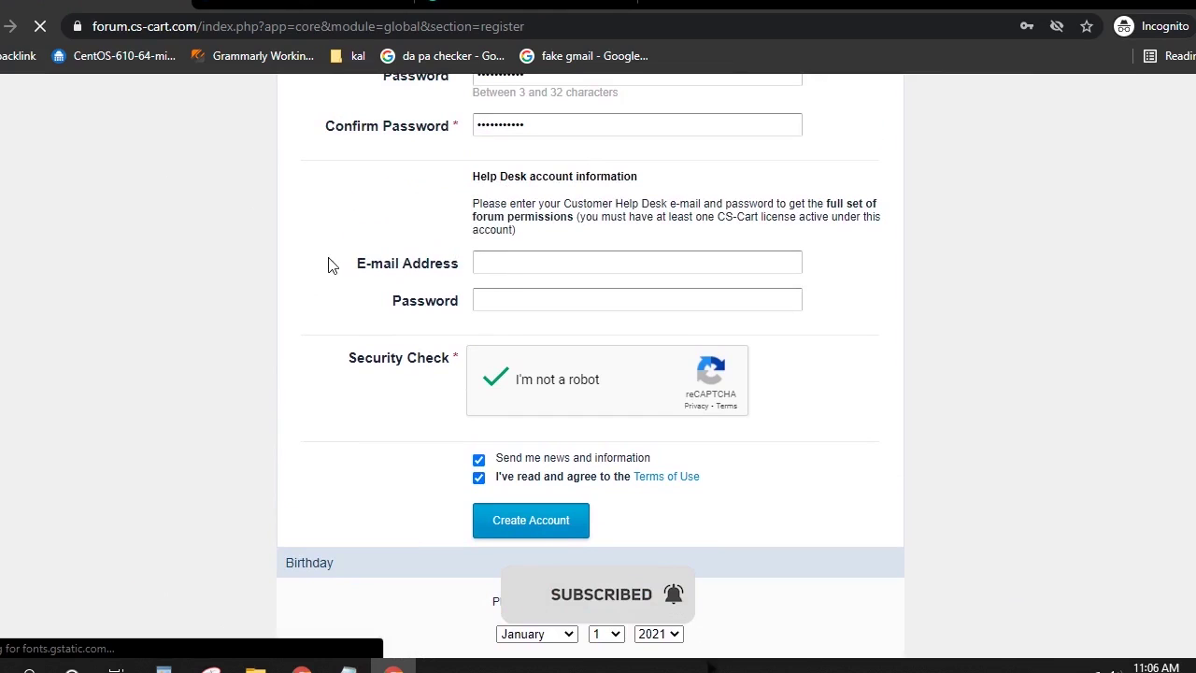
scroll(512, 326, down, 2)
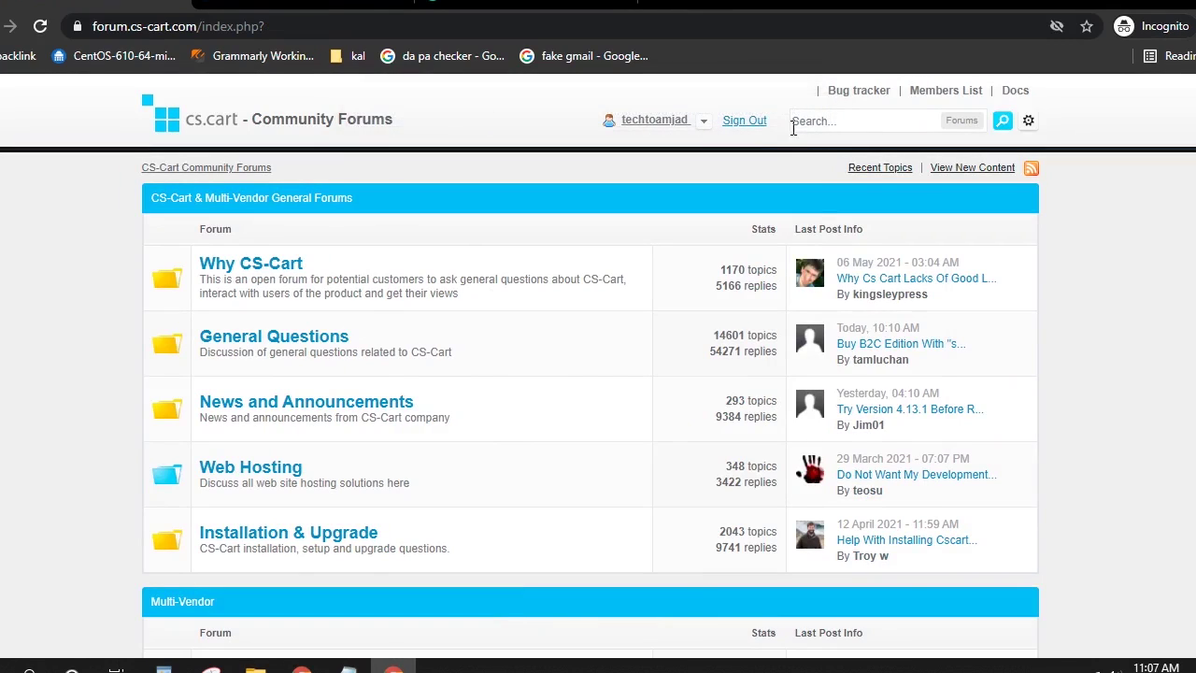
Open the new account's profile for editing and go to the Website URL field among the contact methods.
click(701, 128)
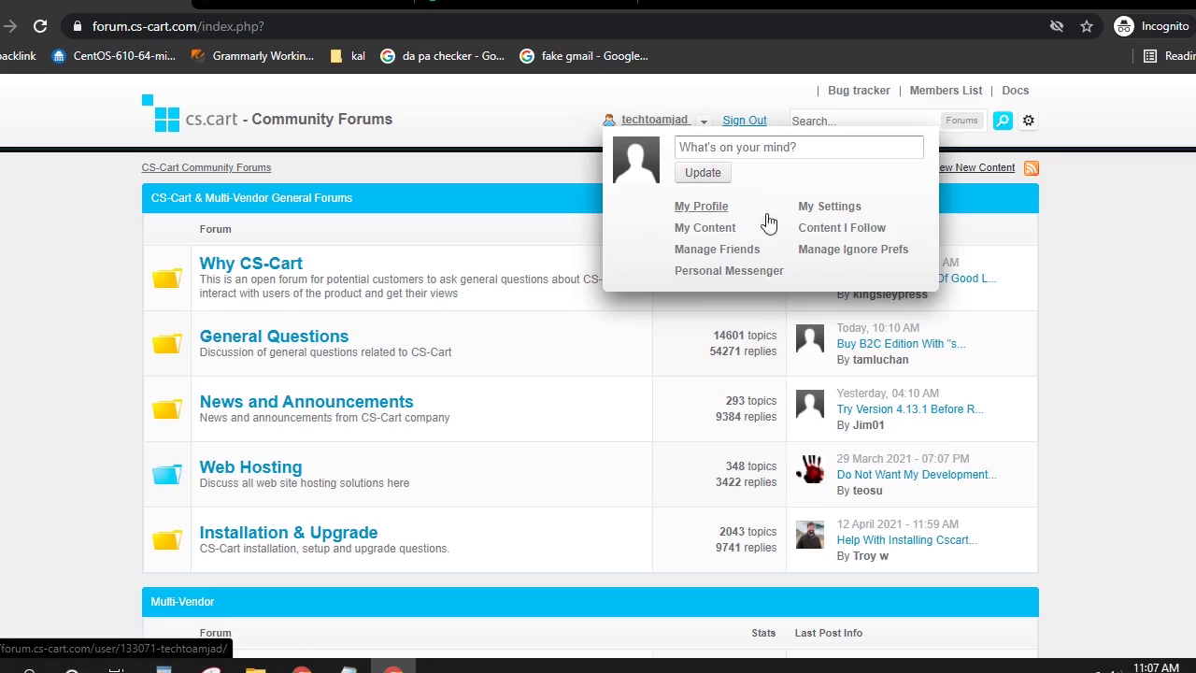
click(703, 207)
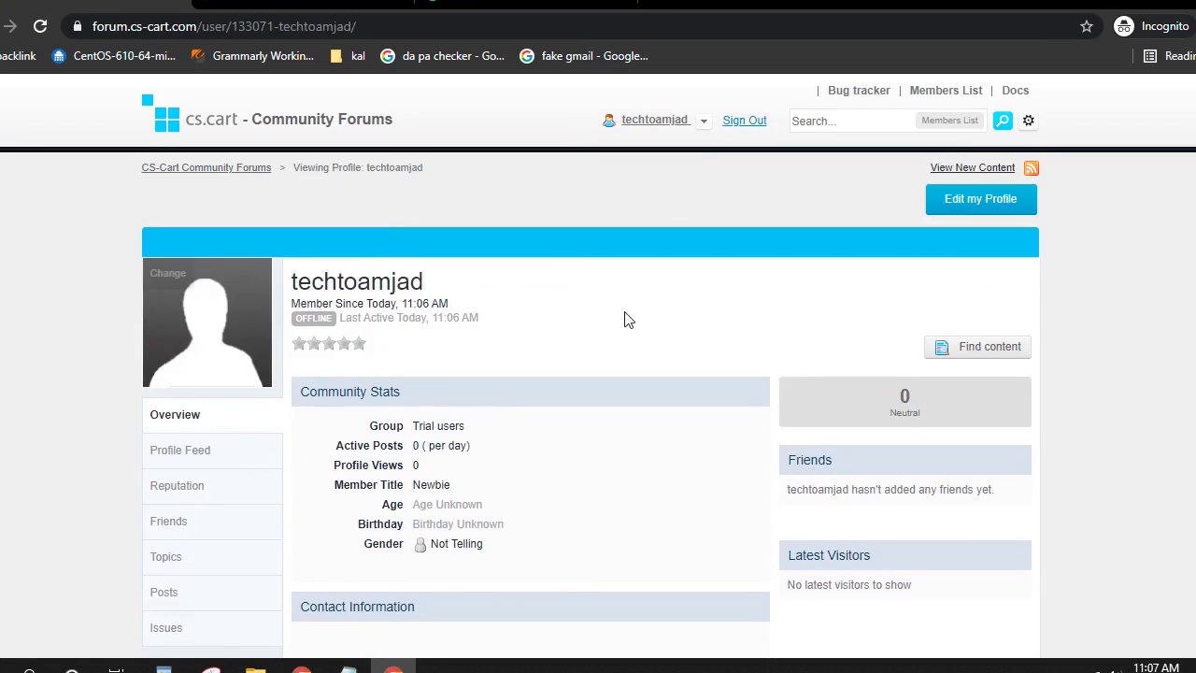
scroll(493, 473, down, 3)
scroll(523, 460, up, 3)
click(971, 204)
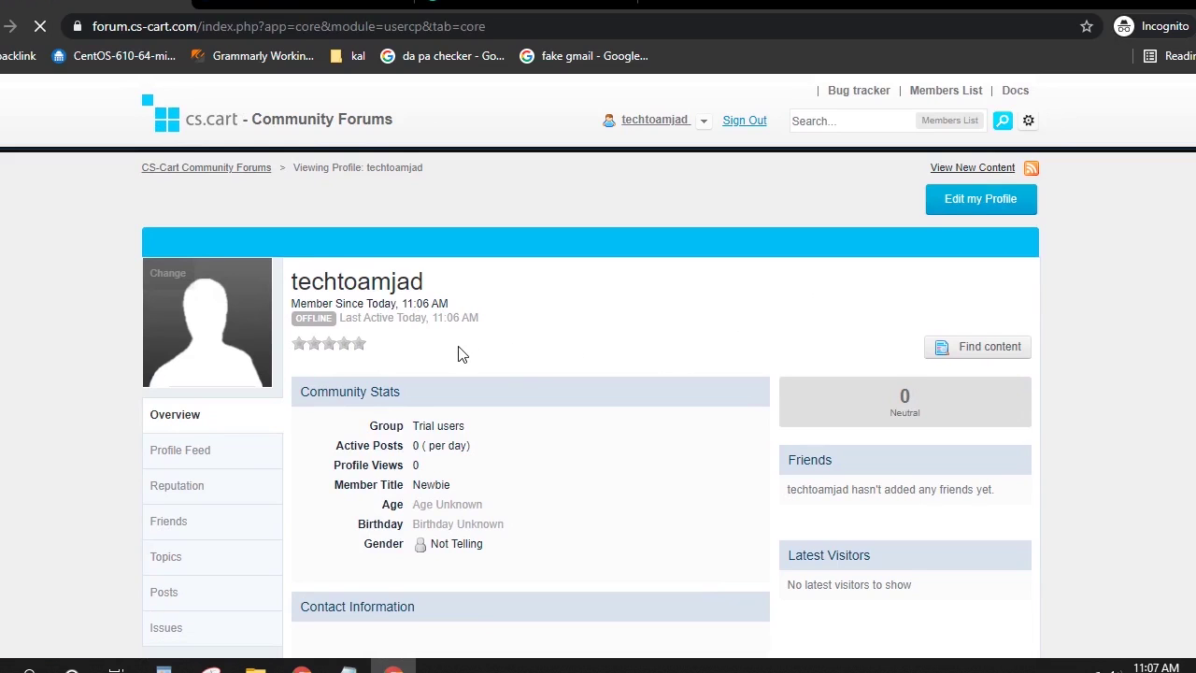
scroll(471, 450, down, 1)
scroll(471, 450, down, 3)
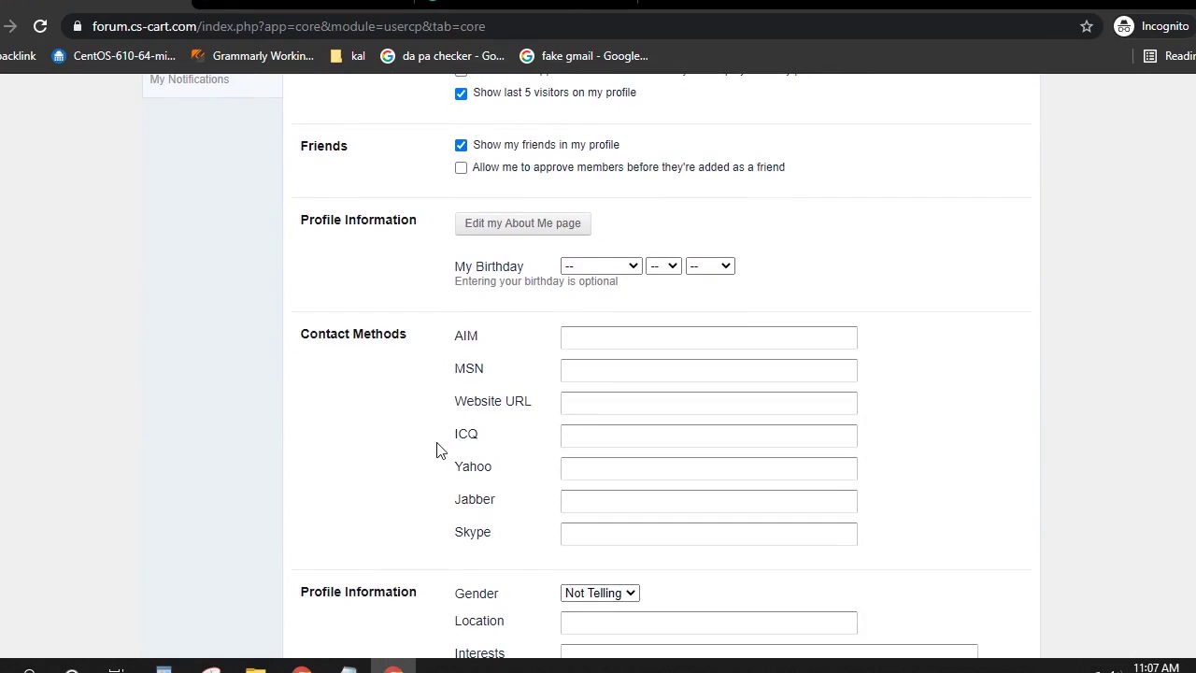
scroll(440, 450, down, 1)
drag(457, 316, 530, 317)
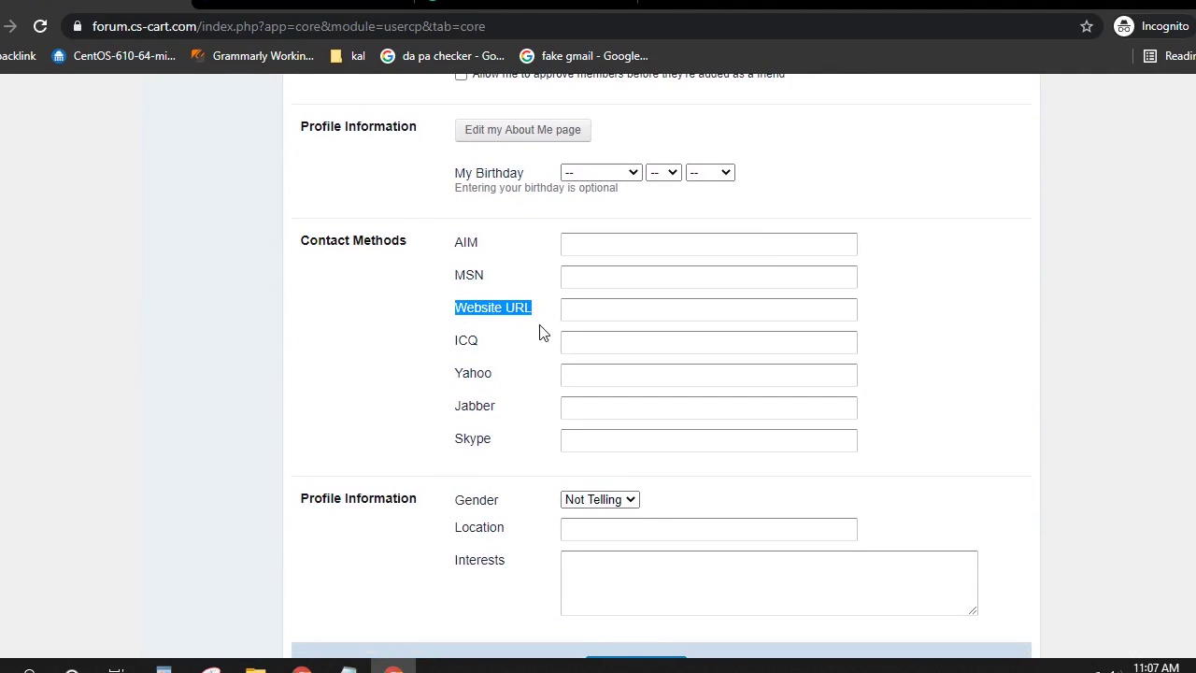
click(622, 301)
click(455, 332)
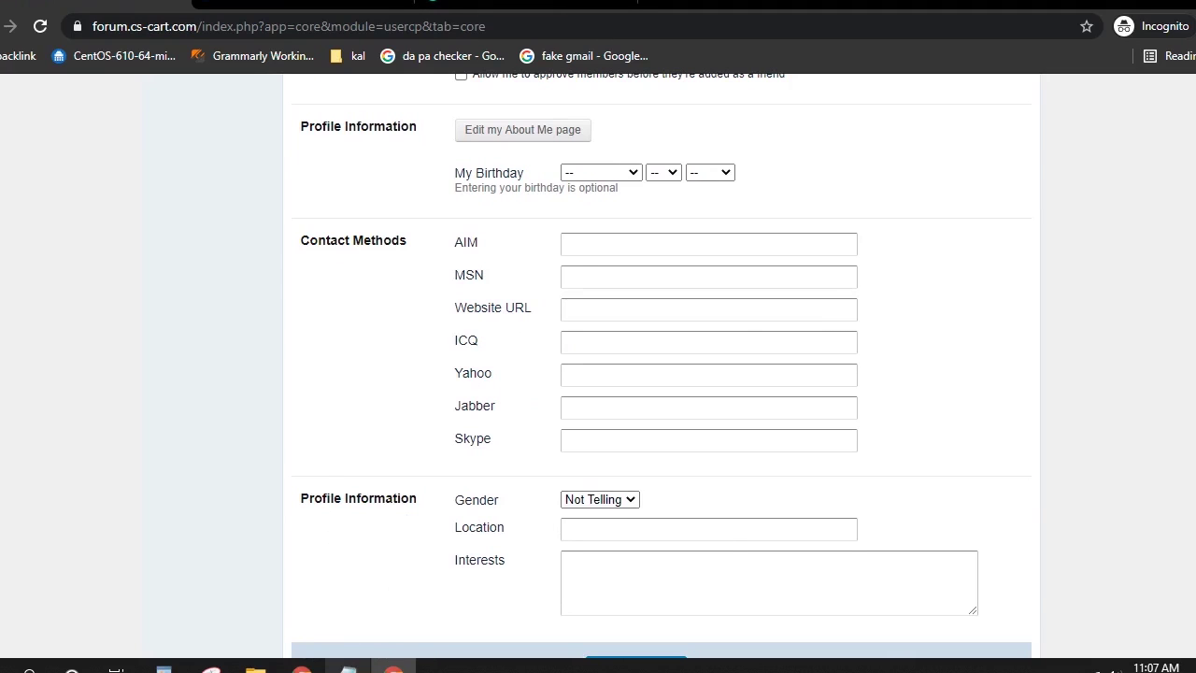
Load techtoamjad.com in the regular browser window and copy its full address.
click(301, 666)
click(453, 2)
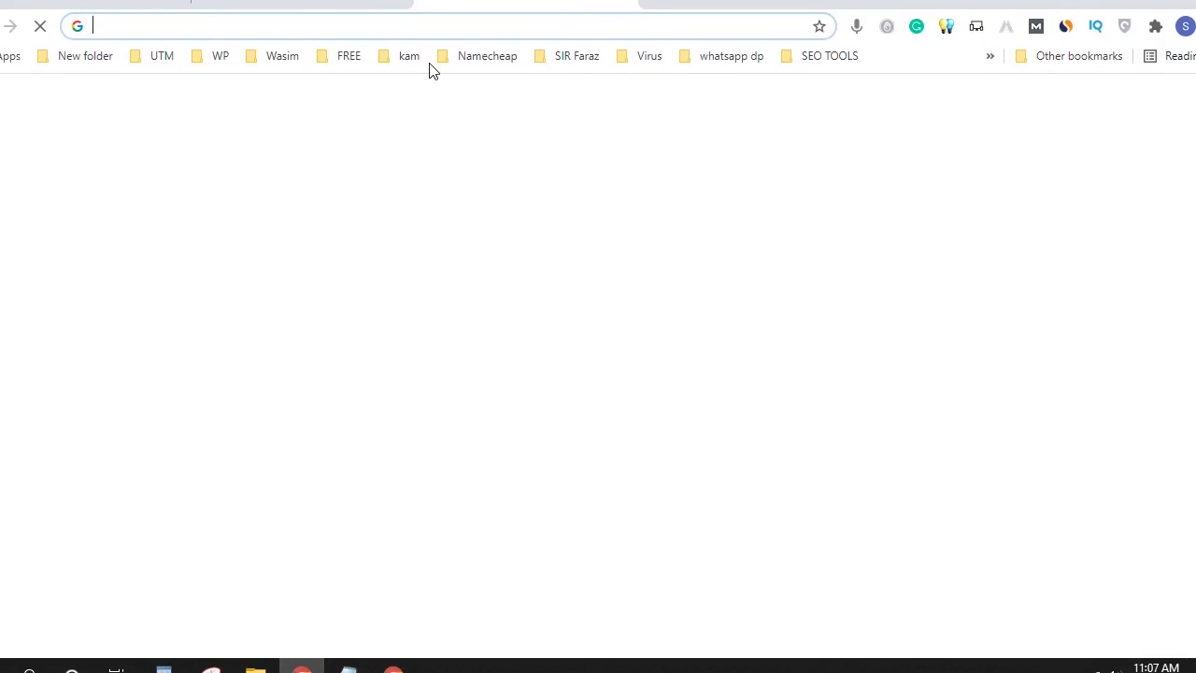
text(techtoamjad.com)
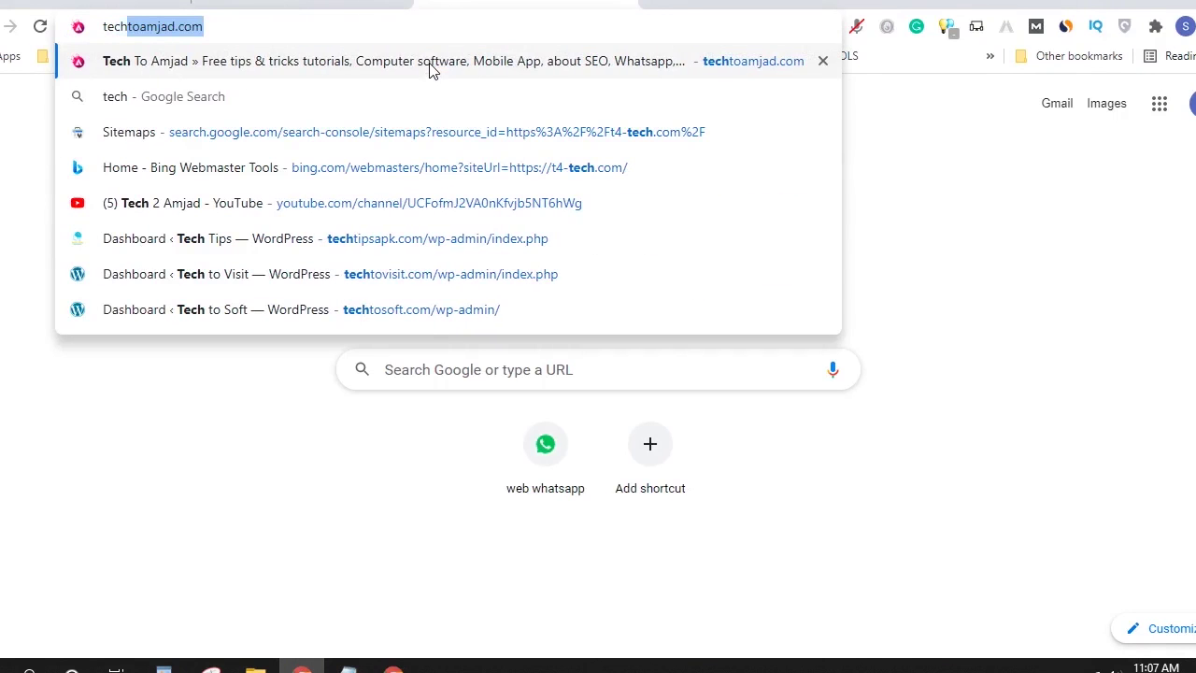
key(Return)
click(254, 25)
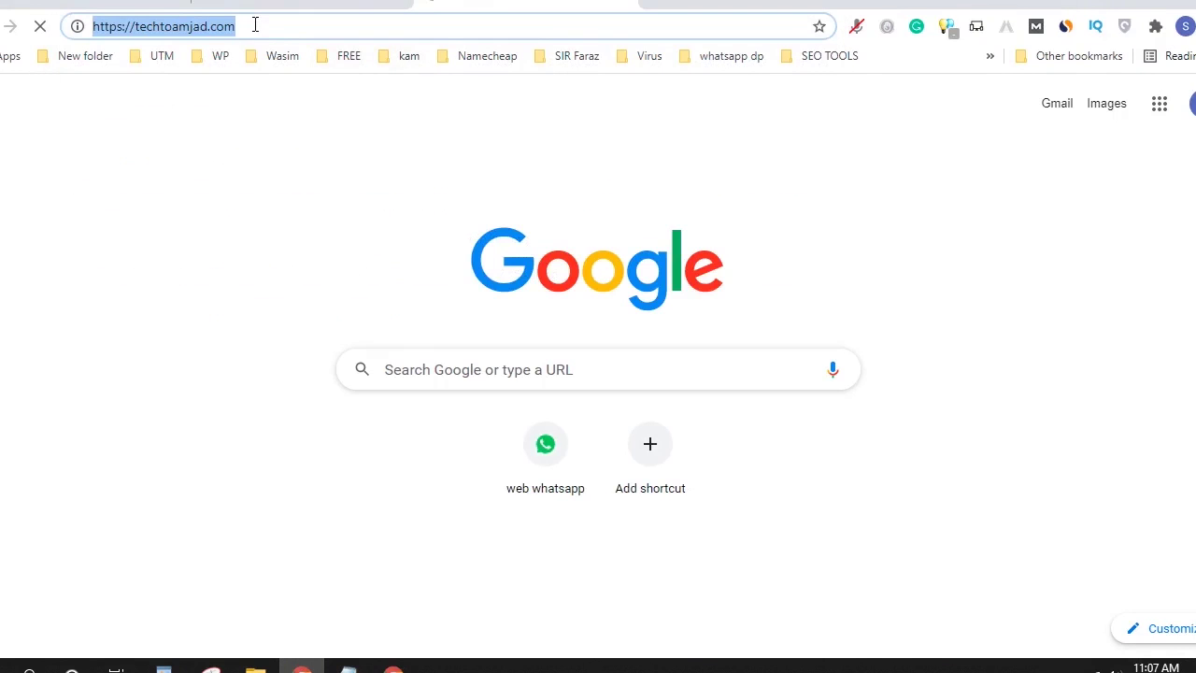
right_click(254, 26)
click(326, 127)
key(alt+Tab)
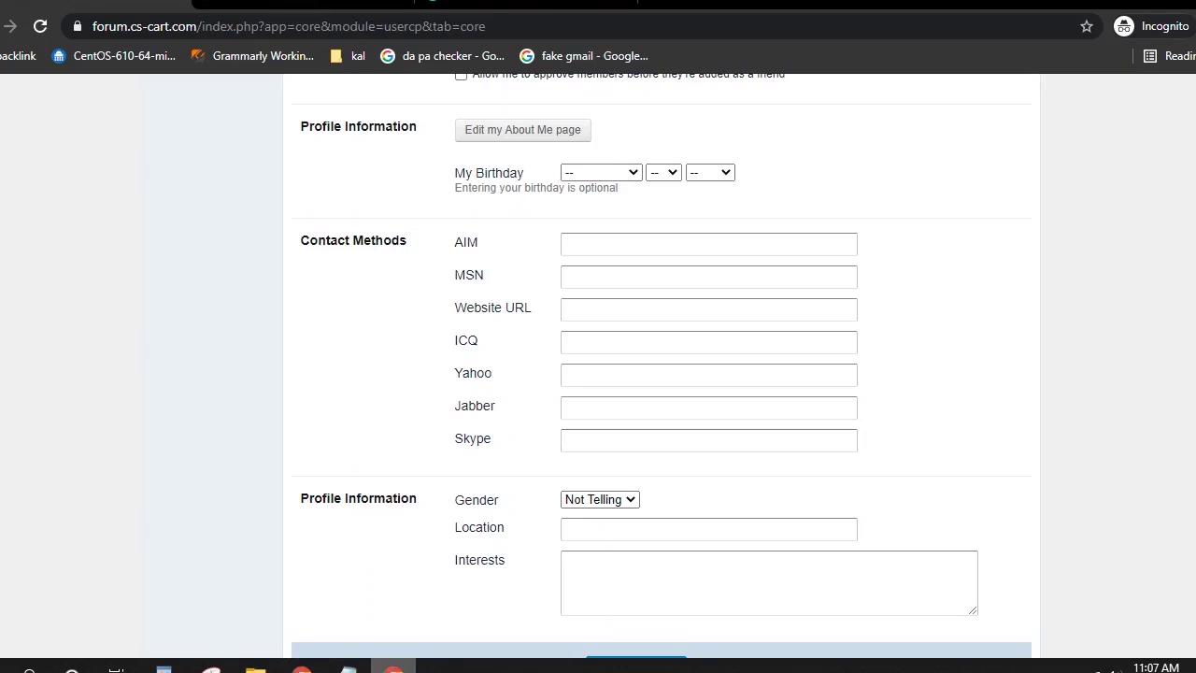
right_click(581, 316)
click(626, 462)
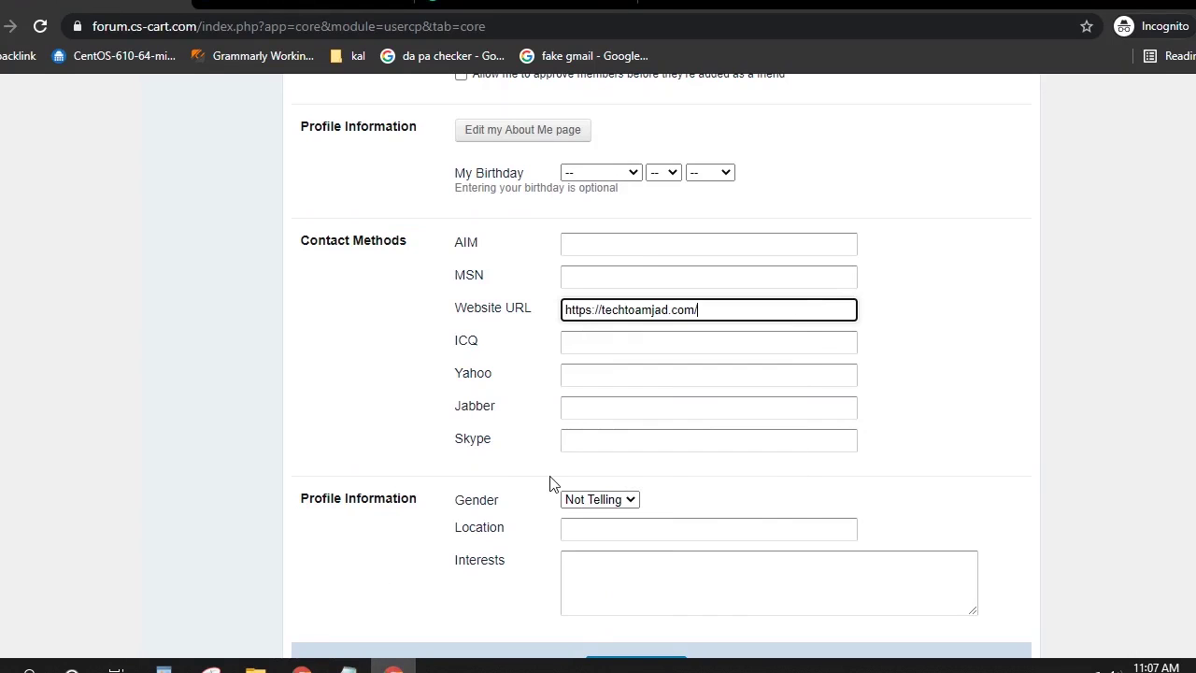
scroll(520, 448, down, 1)
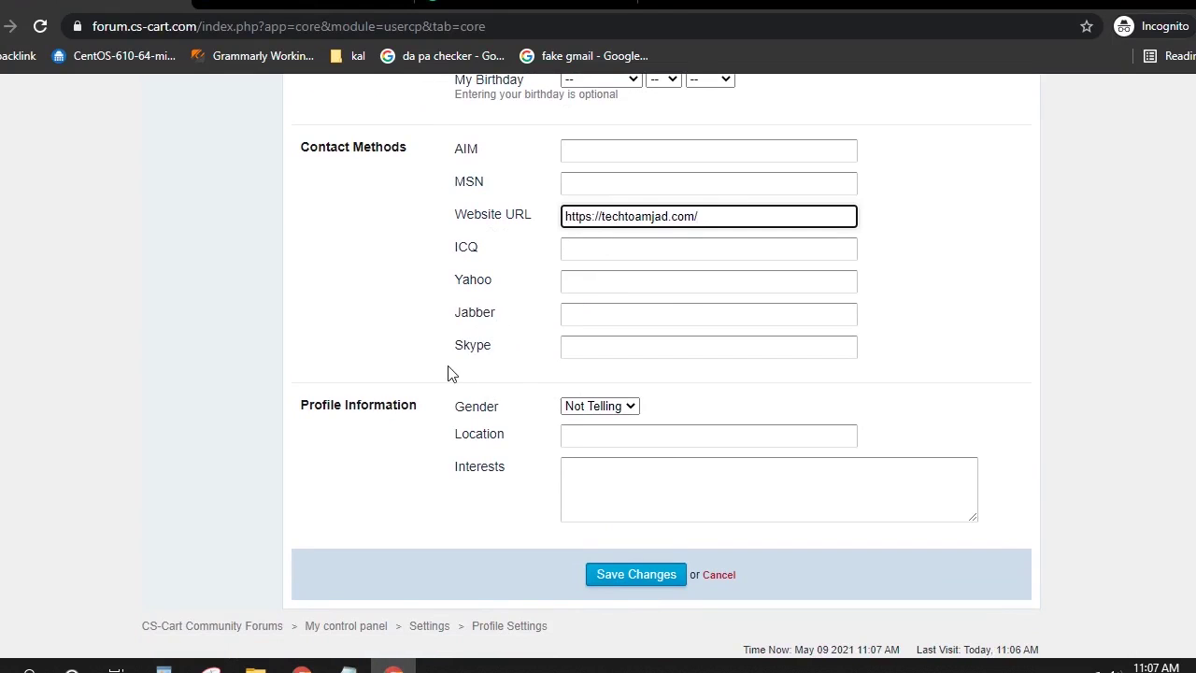
scroll(547, 402, down, 1)
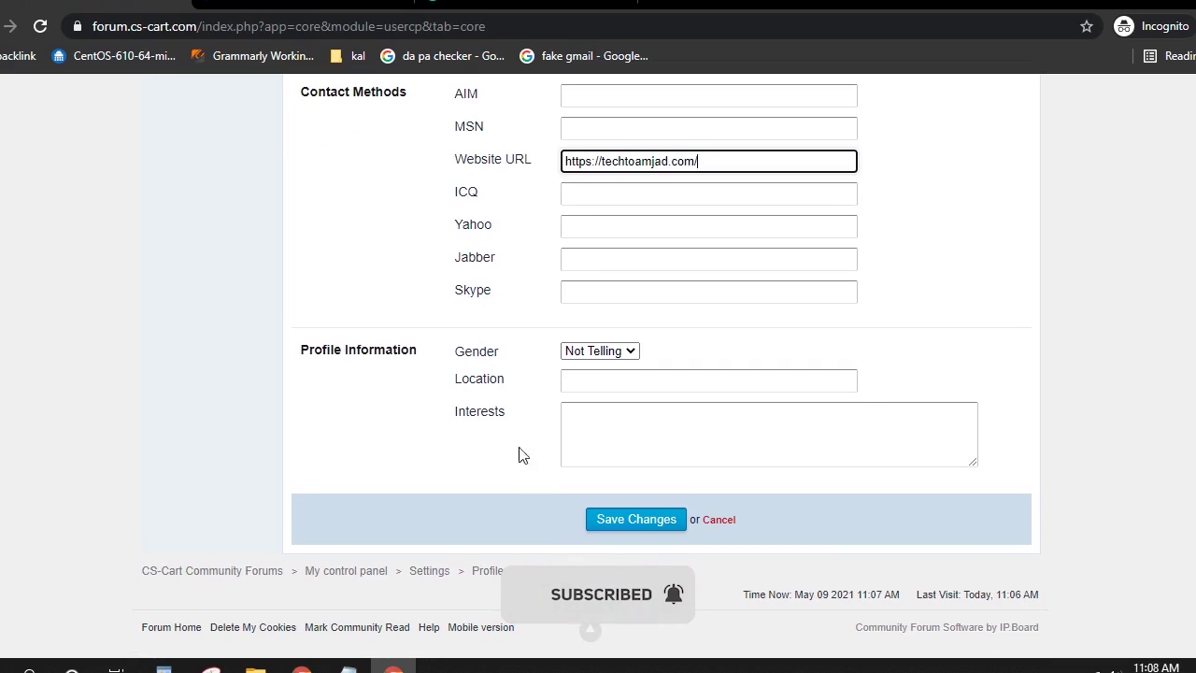
Open the Photo Editor from the profile settings and try to upload a PNG file as the custom profile photo.
scroll(537, 472, up, 4)
scroll(411, 534, up, 3)
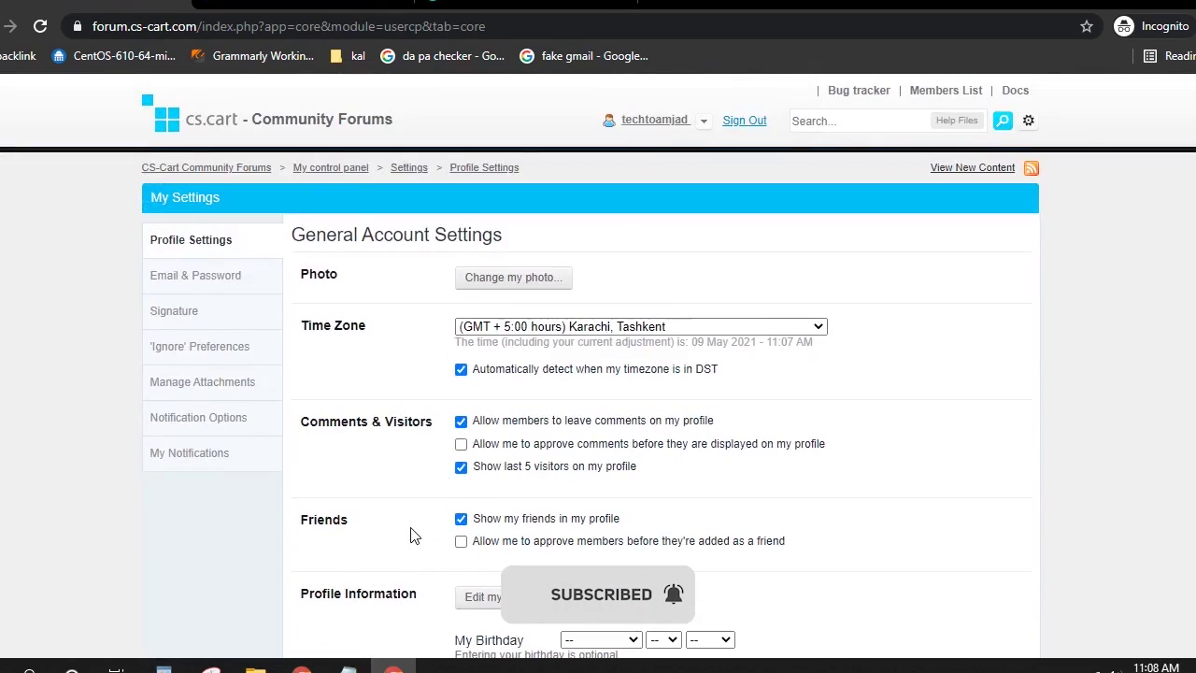
scroll(411, 534, down, 6)
scroll(414, 533, up, 6)
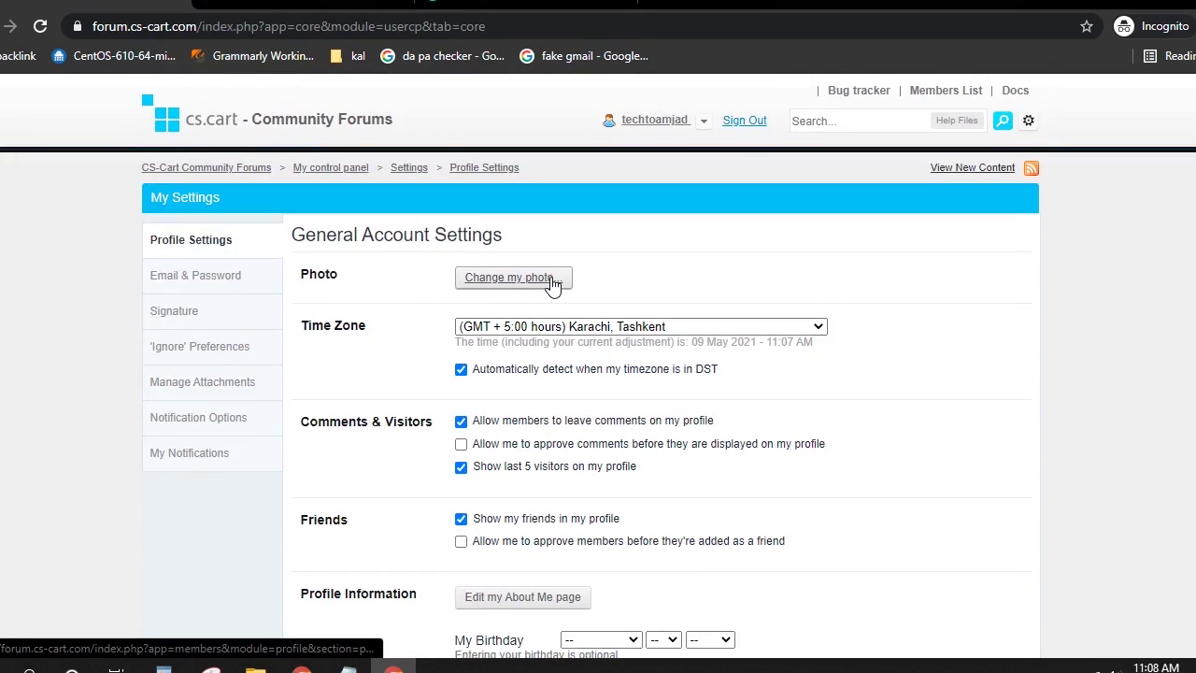
click(522, 282)
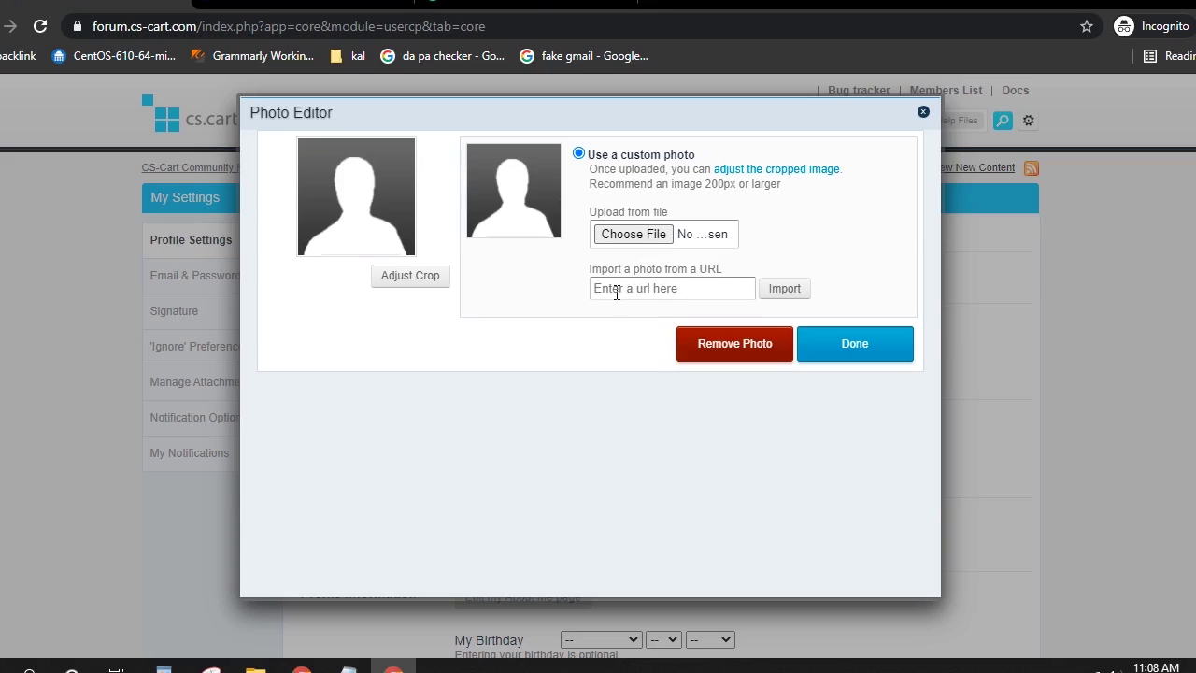
click(624, 234)
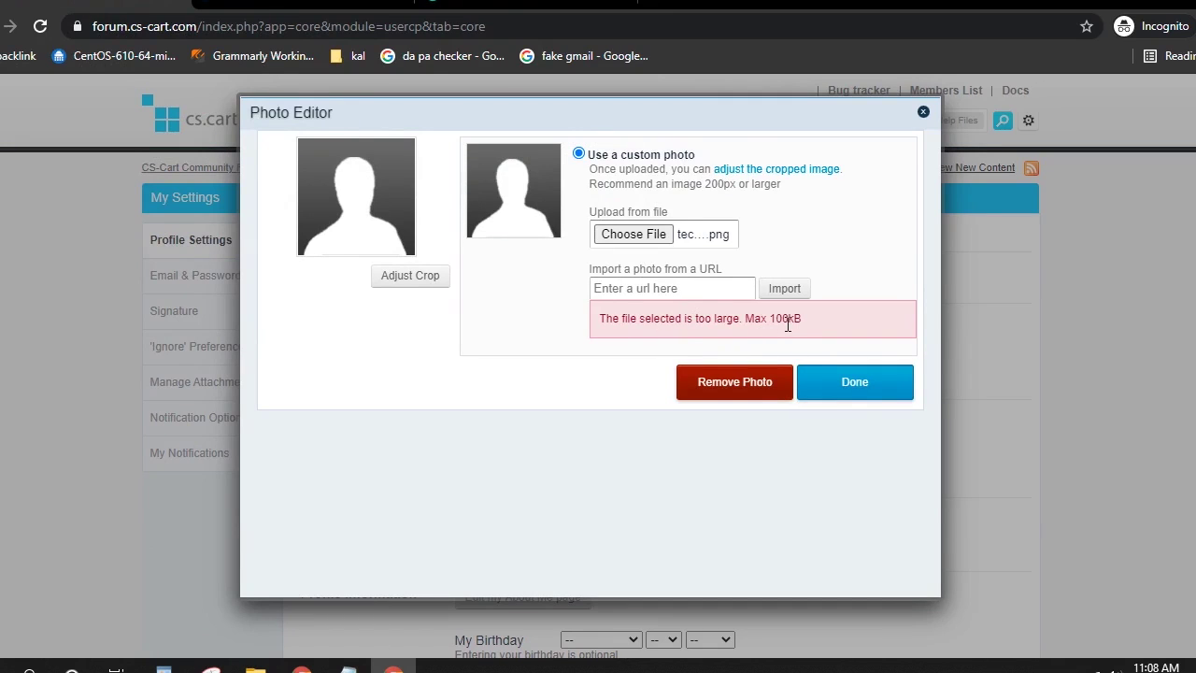
Try to upload the bookcase-chairs-clean-~2 image as the profile photo instead, and close the Photo Editor.
click(633, 234)
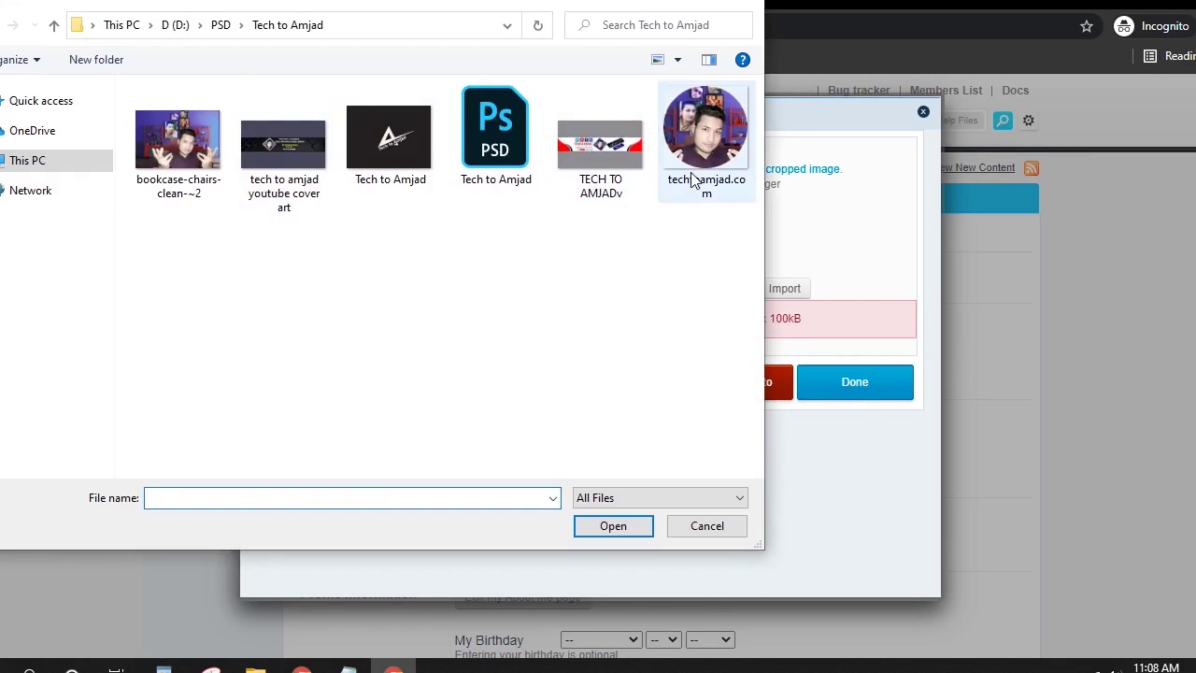
click(178, 154)
click(616, 525)
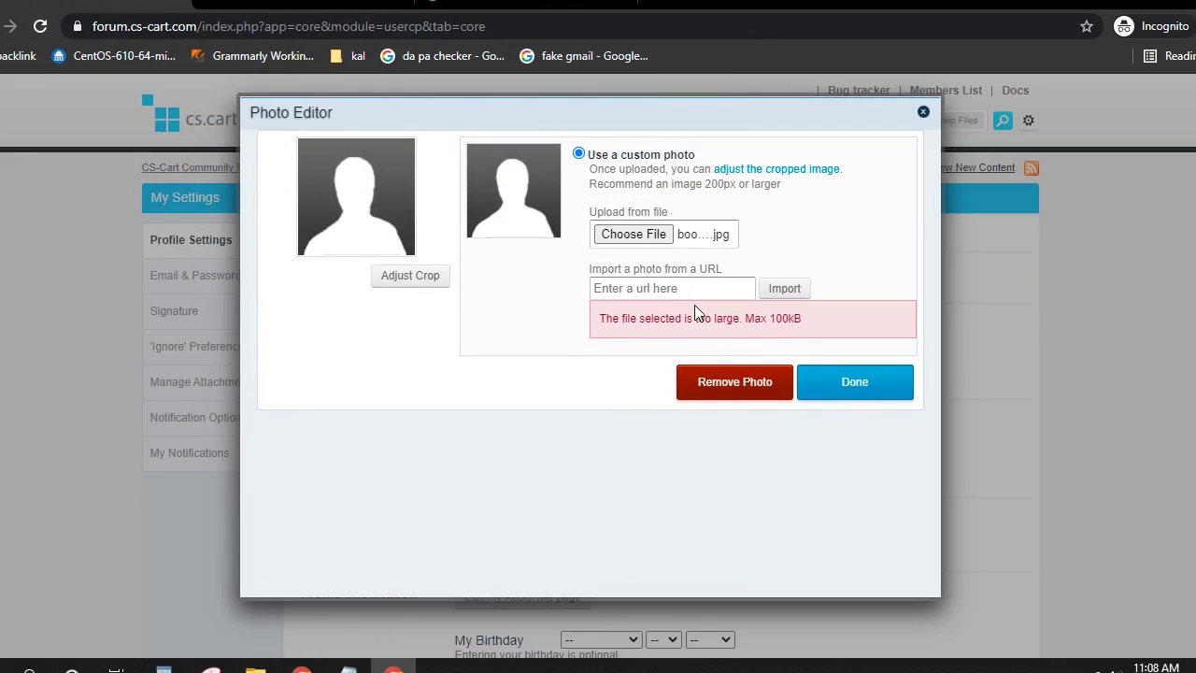
click(852, 394)
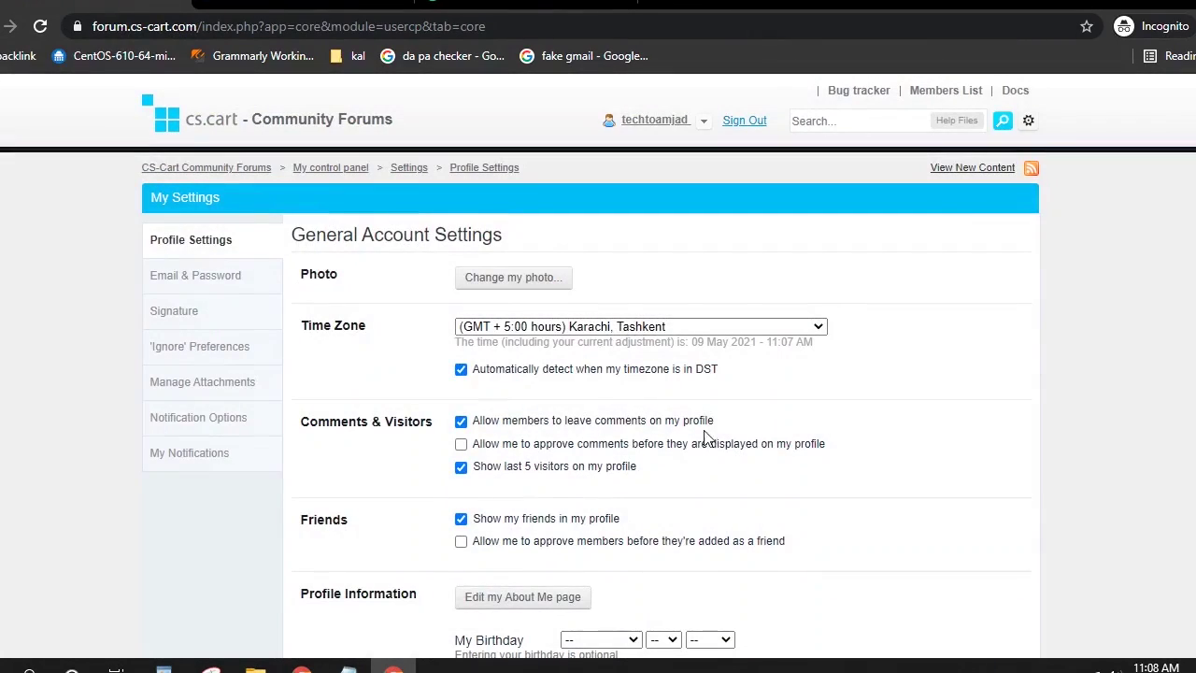
Save the forum profile settings and open the account's public profile page.
scroll(481, 546, down, 7)
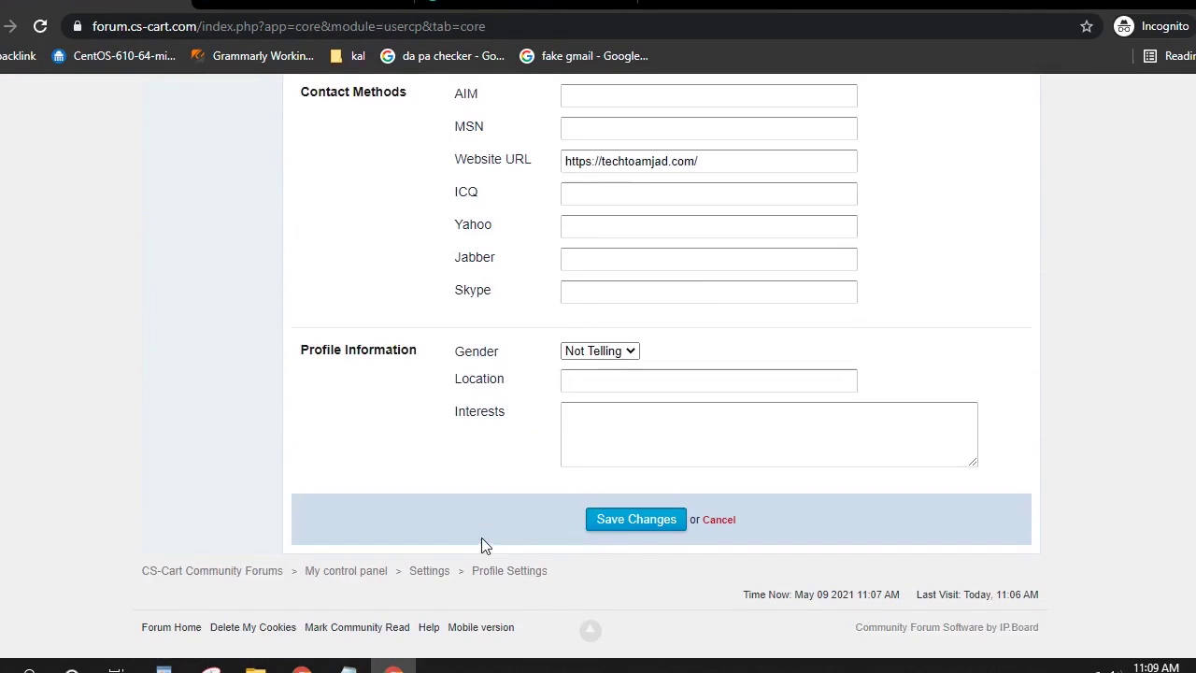
click(626, 531)
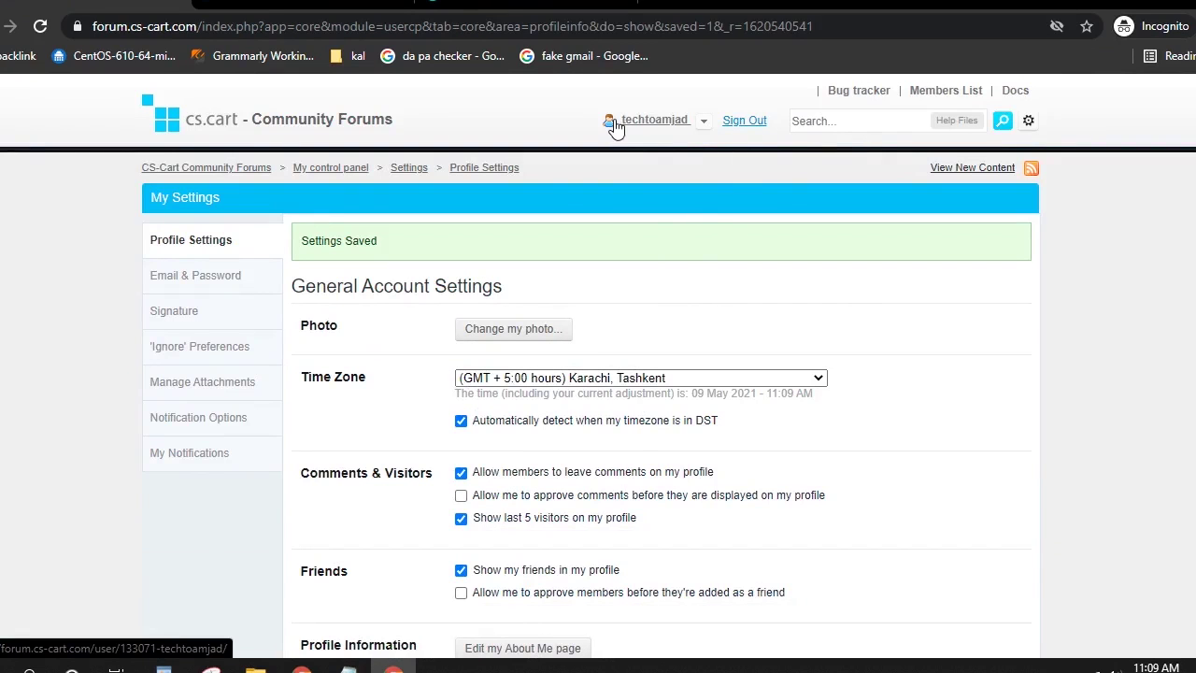
click(613, 126)
click(696, 207)
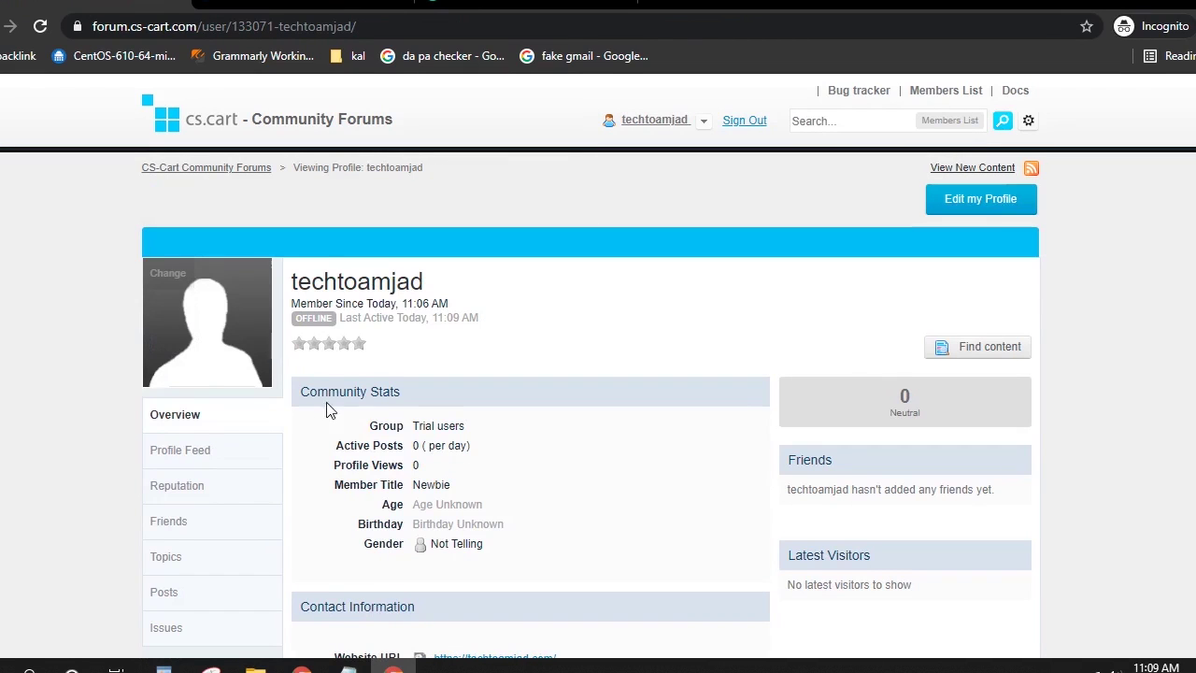
Inspect the HTML code of the Website URL link in the profile's contact information, including its rel attribute, and close the developer tools.
scroll(360, 378, down, 1)
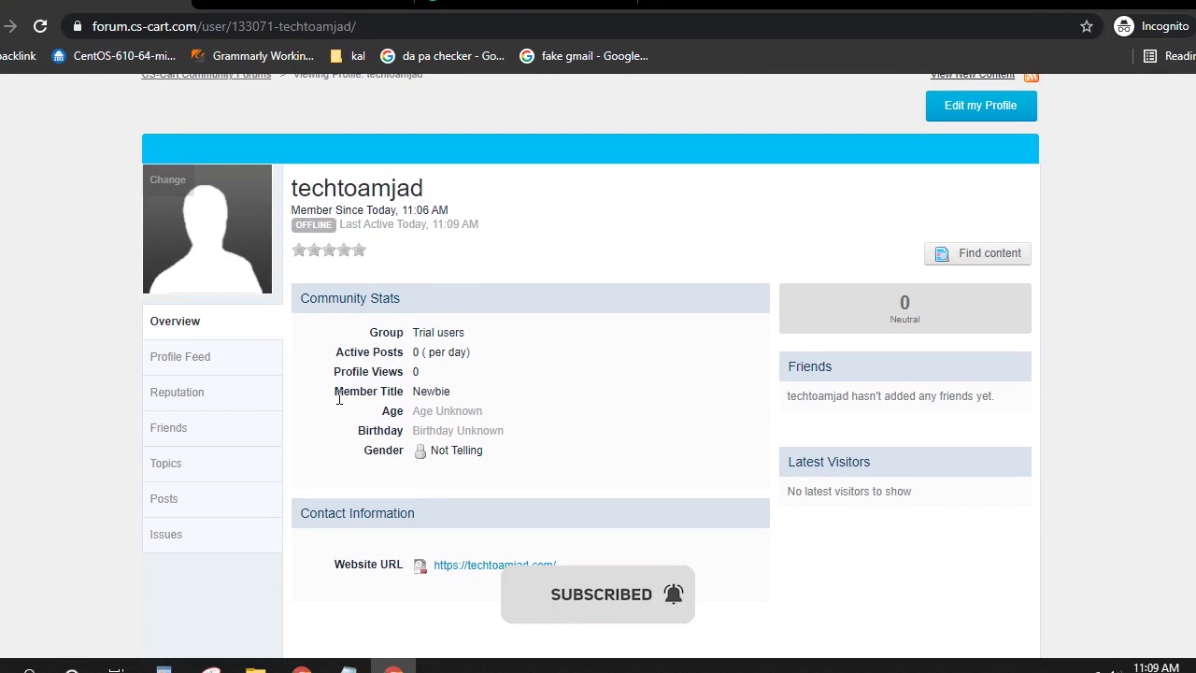
scroll(315, 452, down, 3)
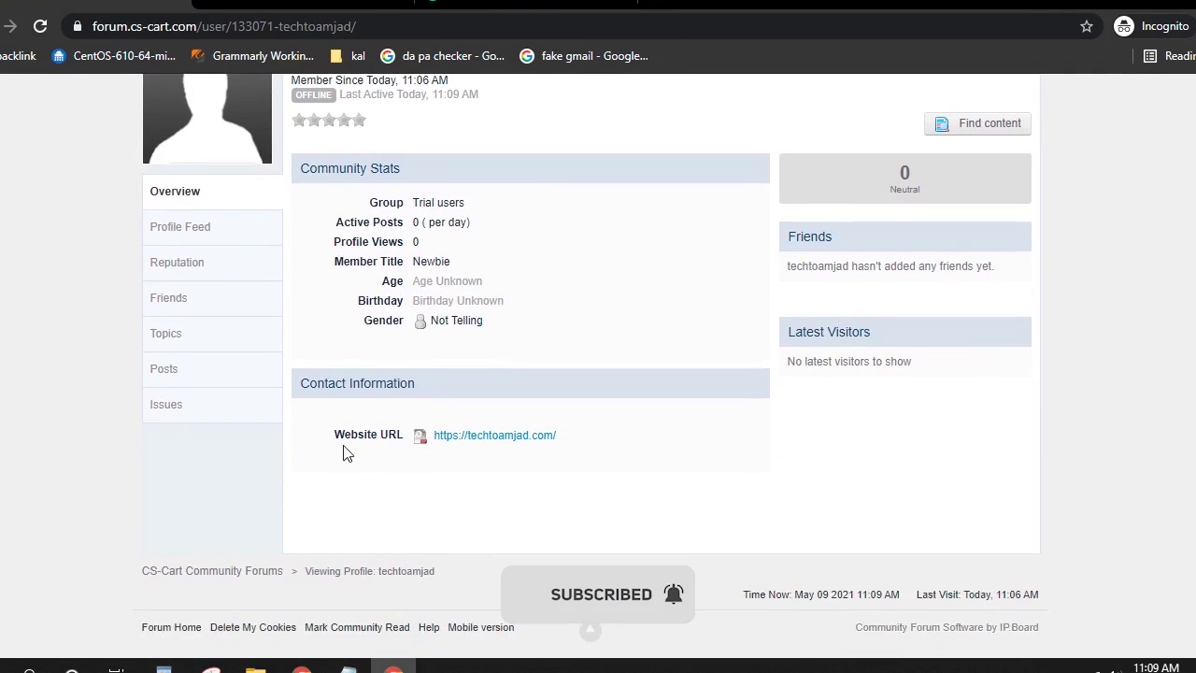
drag(334, 445, 404, 439)
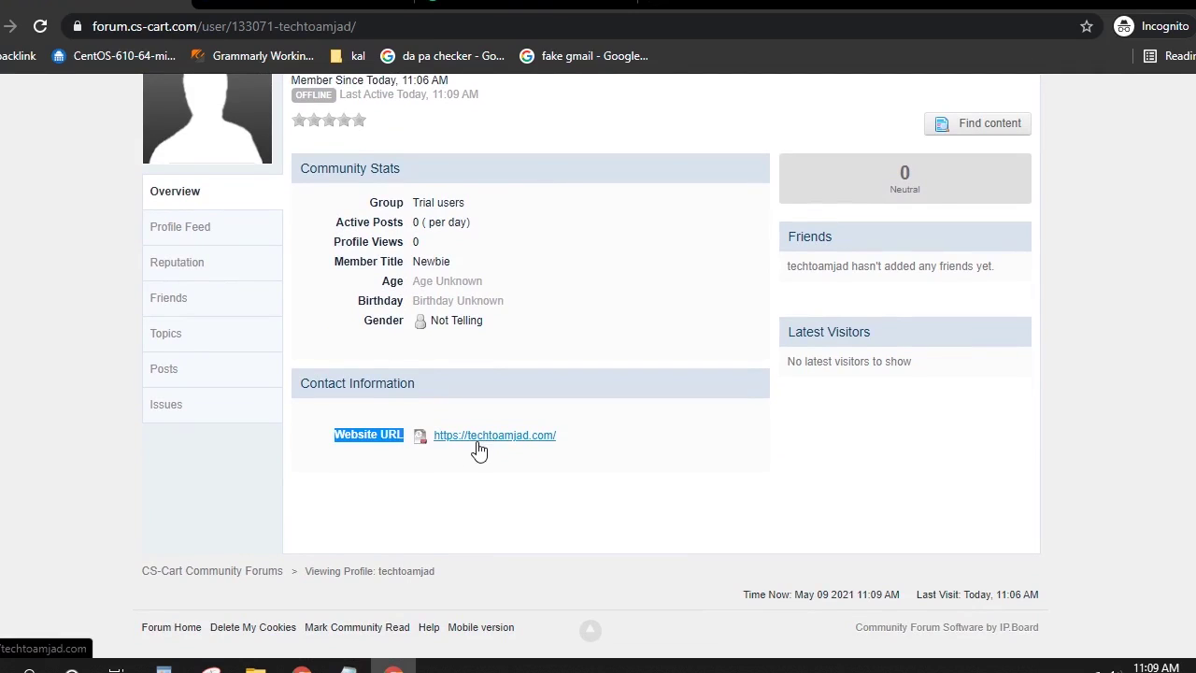
right_click(507, 447)
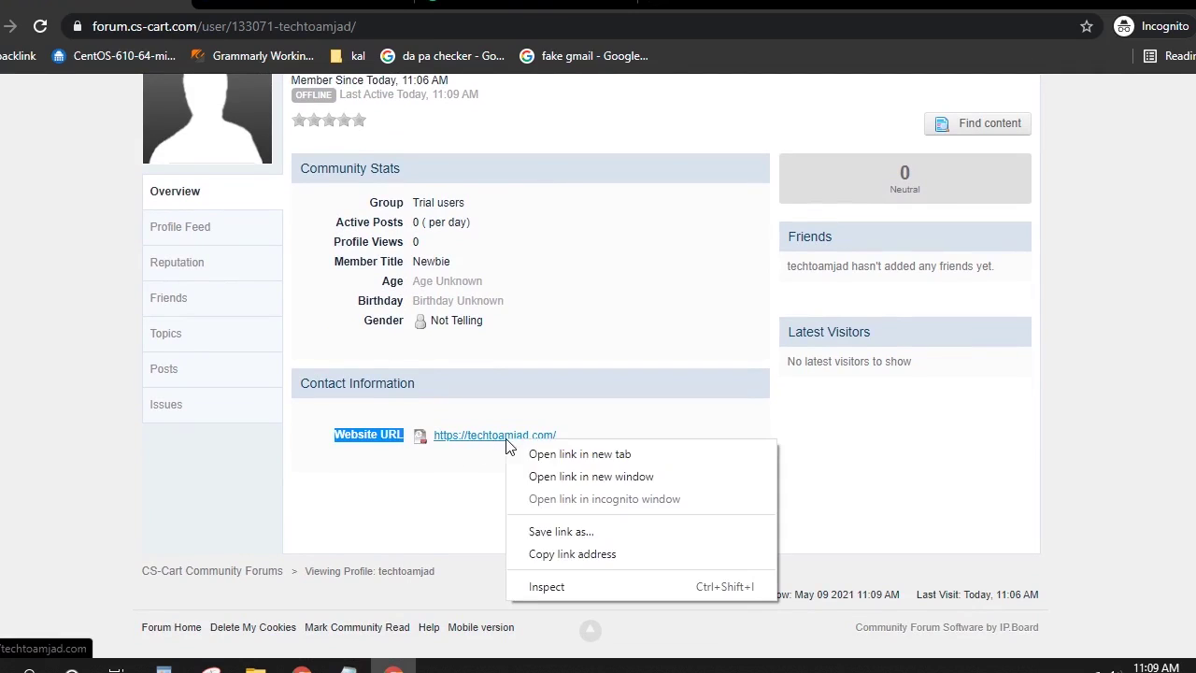
click(567, 580)
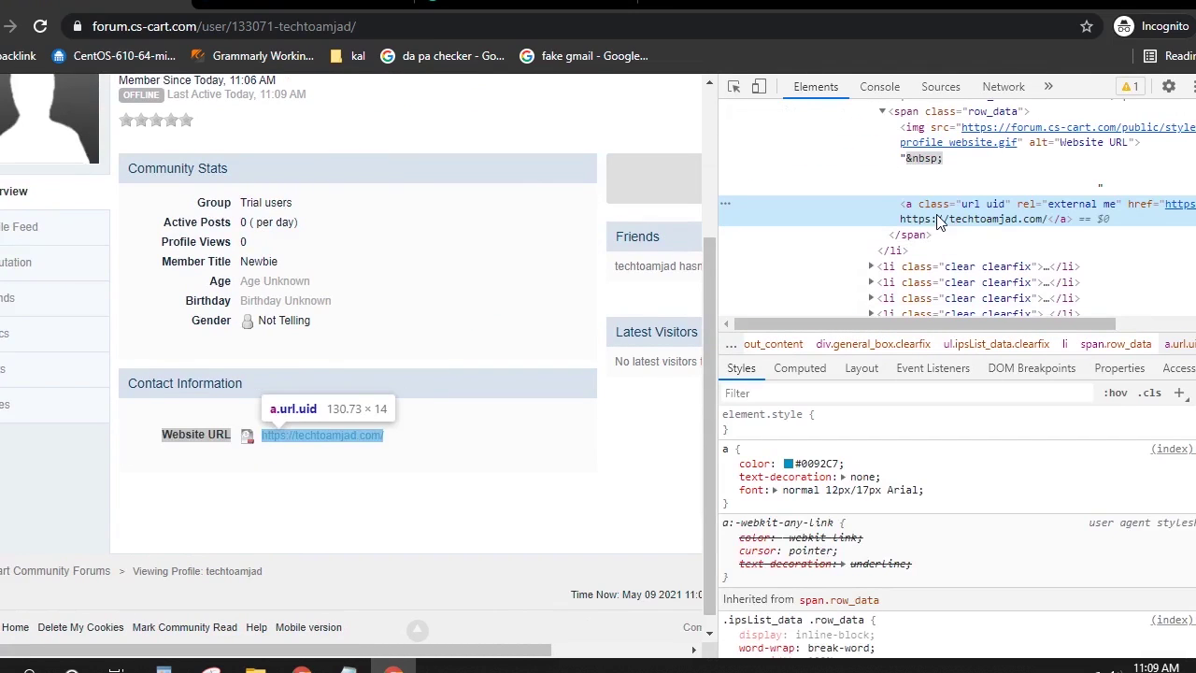
drag(935, 327, 1049, 327)
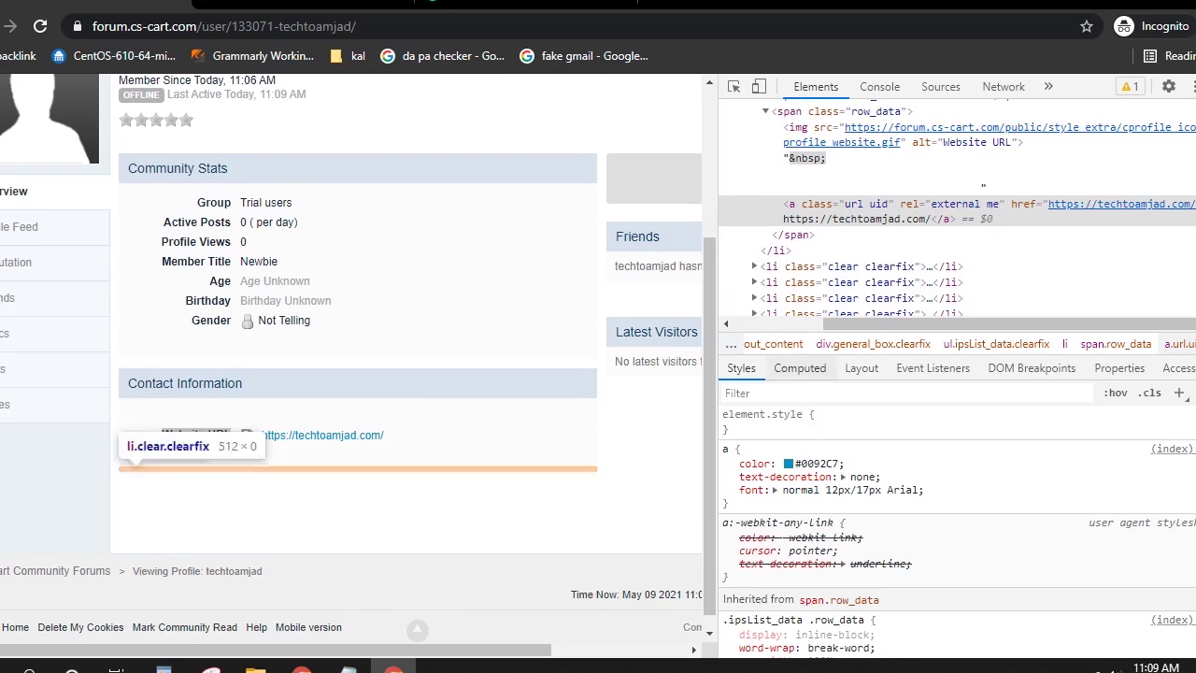
key(F12)
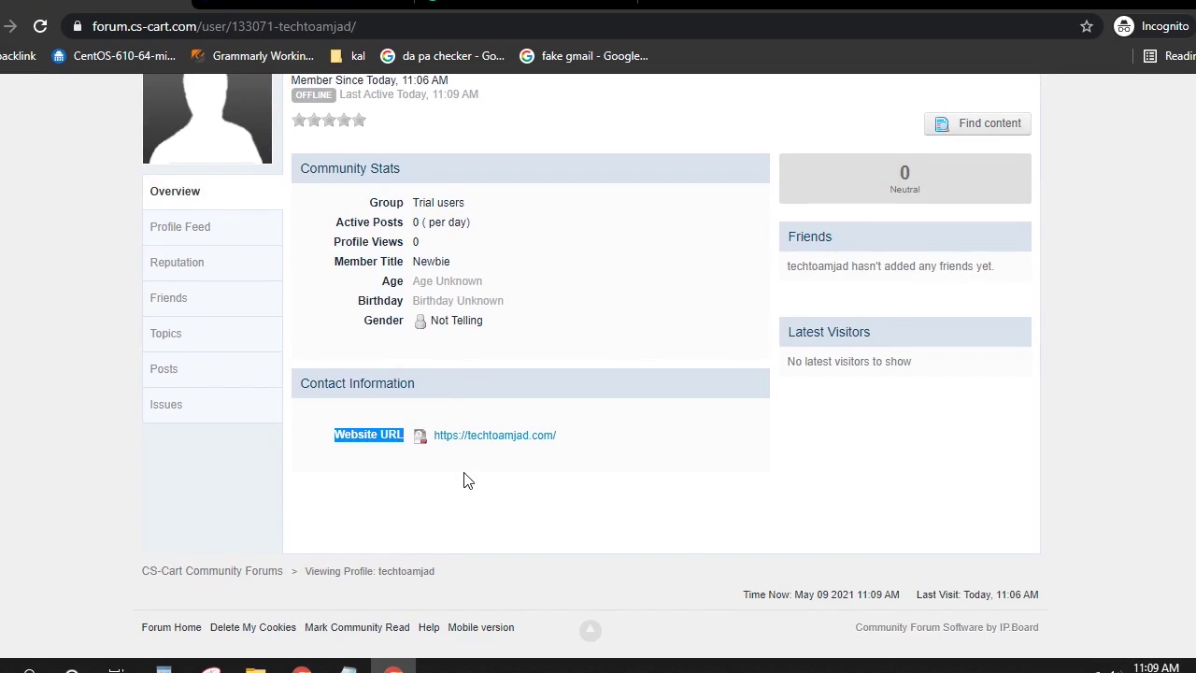
Reopen the profile for editing and place the cursor in the Interests field.
scroll(467, 480, up, 3)
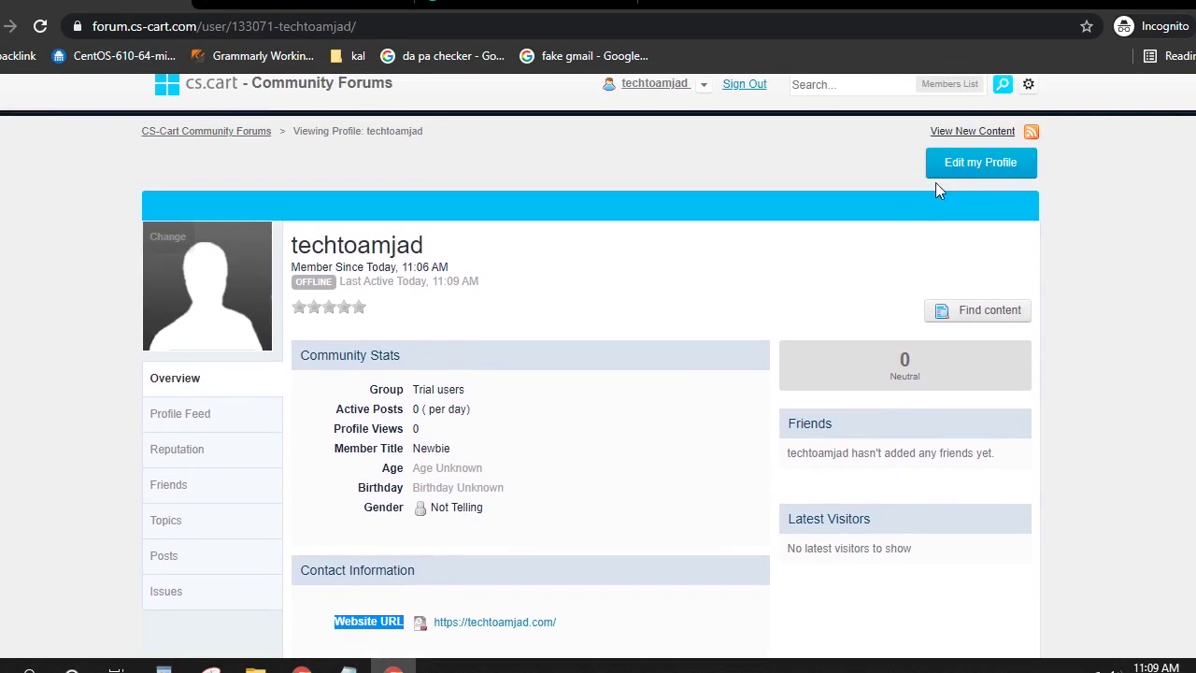
click(952, 171)
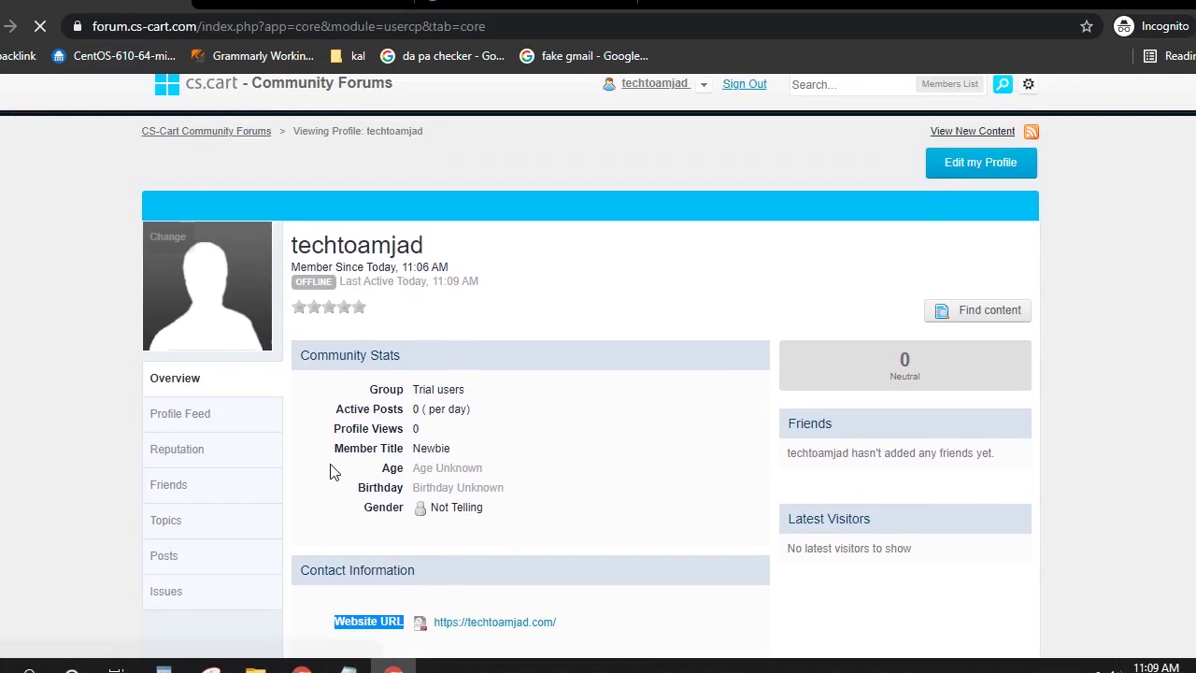
scroll(392, 483, down, 5)
scroll(393, 485, down, 2)
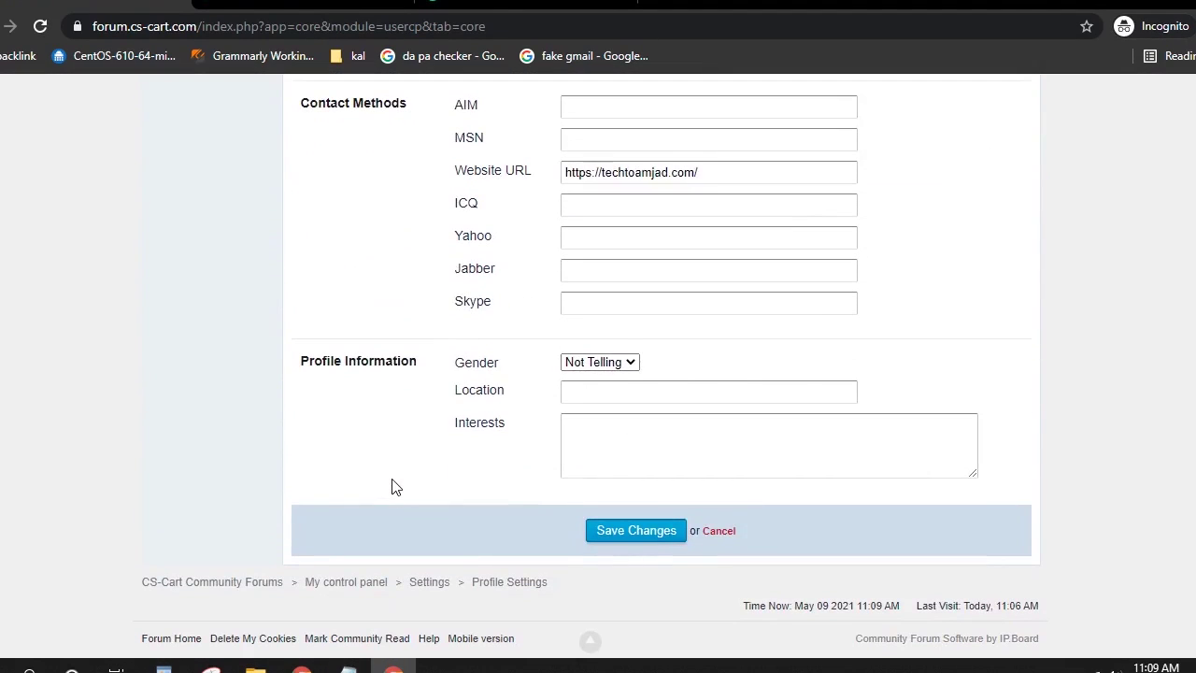
click(579, 431)
Switch to the regular browser window, open the Games category of techtoamjad.com and copy the link address of the Pubg License Key post.
click(302, 668)
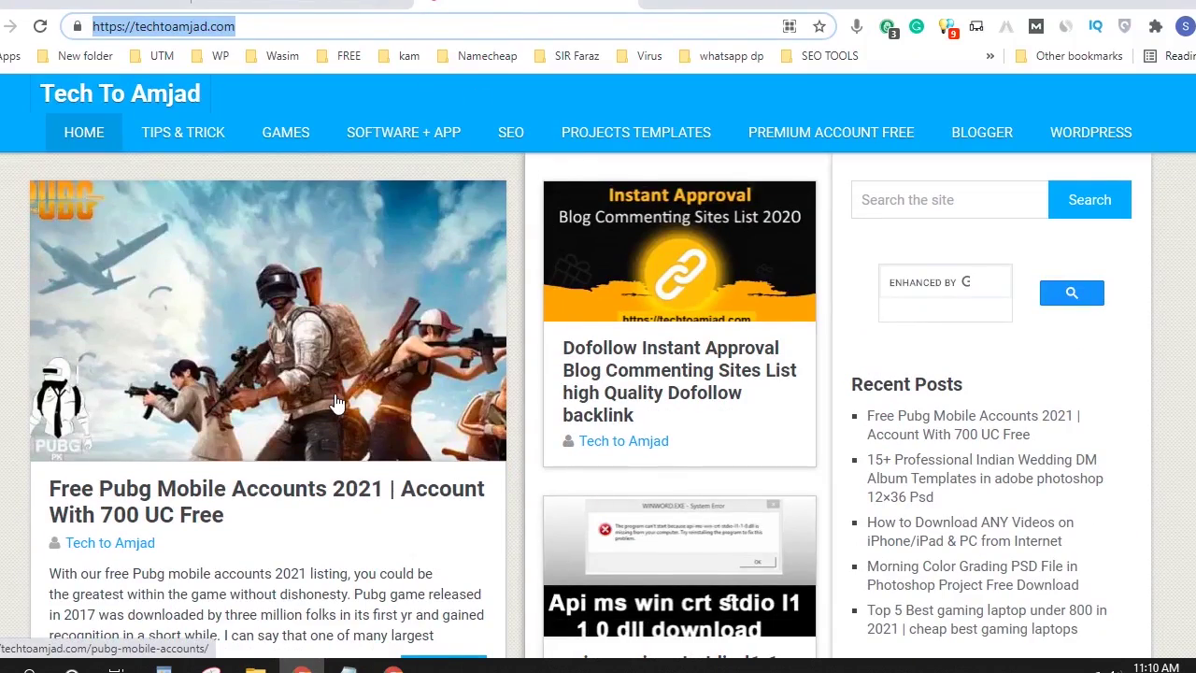
scroll(309, 472, down, 10)
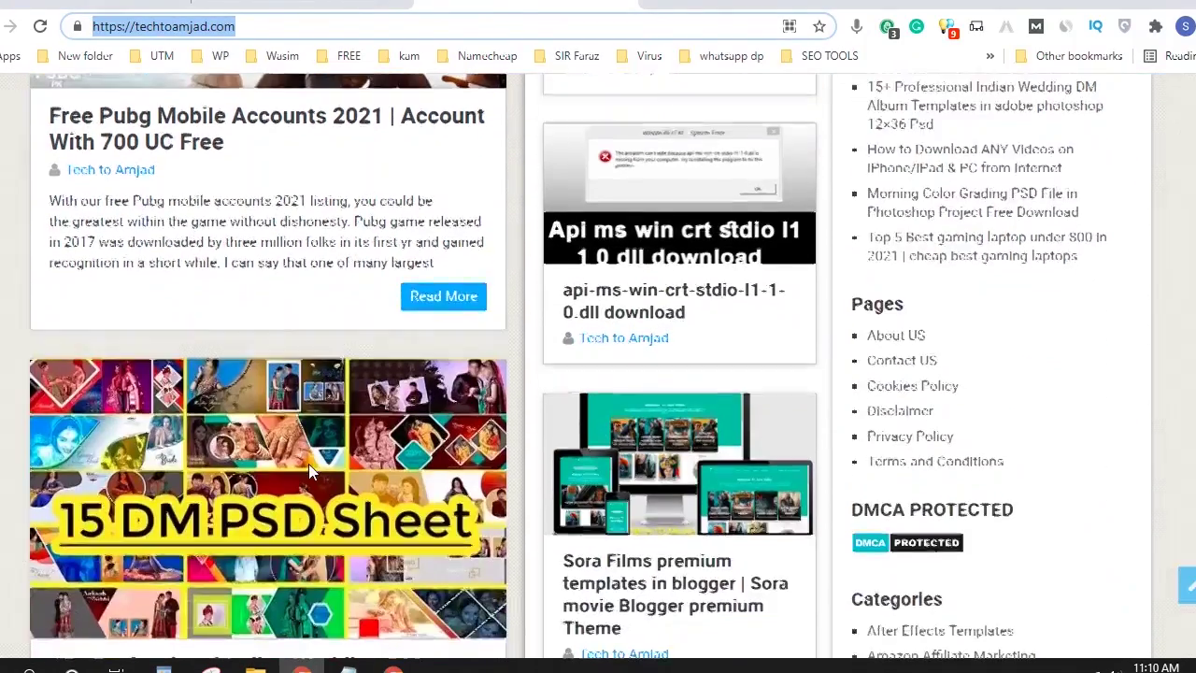
scroll(308, 463, down, 15)
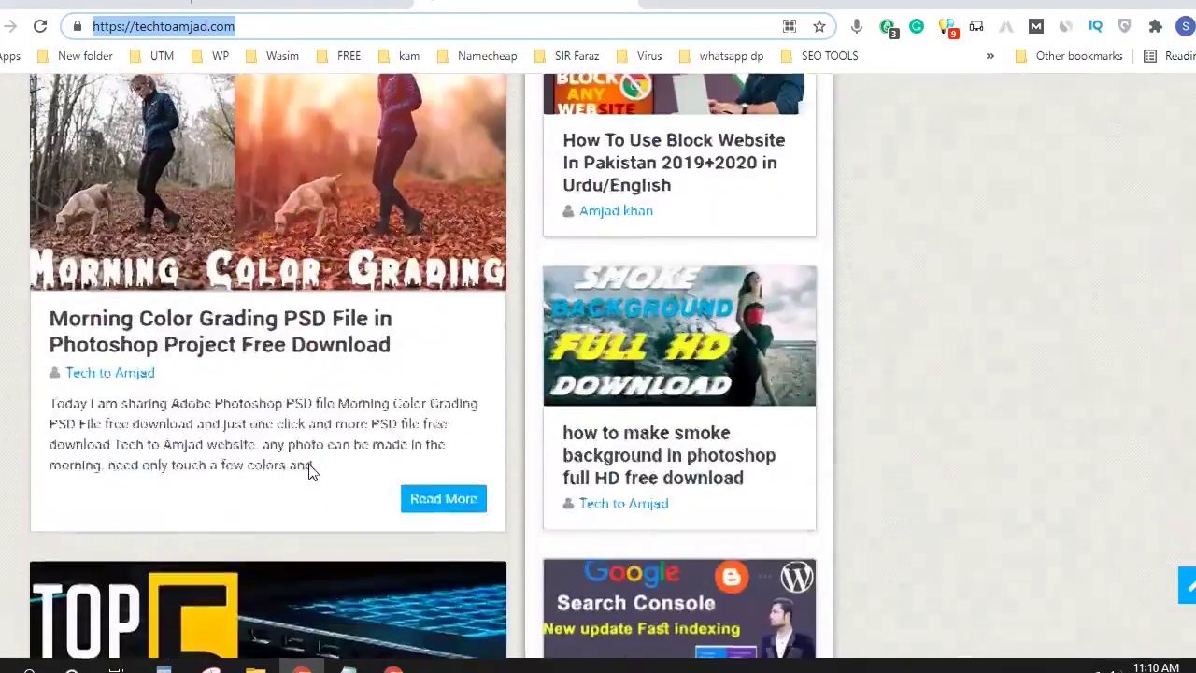
scroll(311, 472, up, 20)
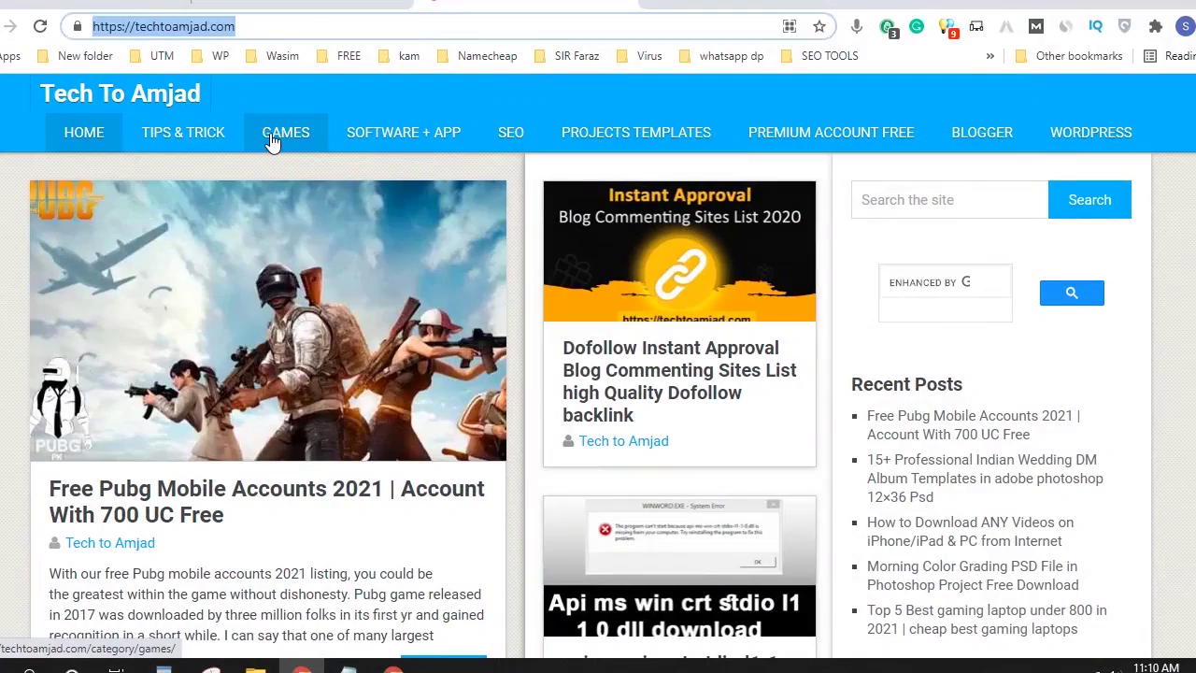
click(270, 136)
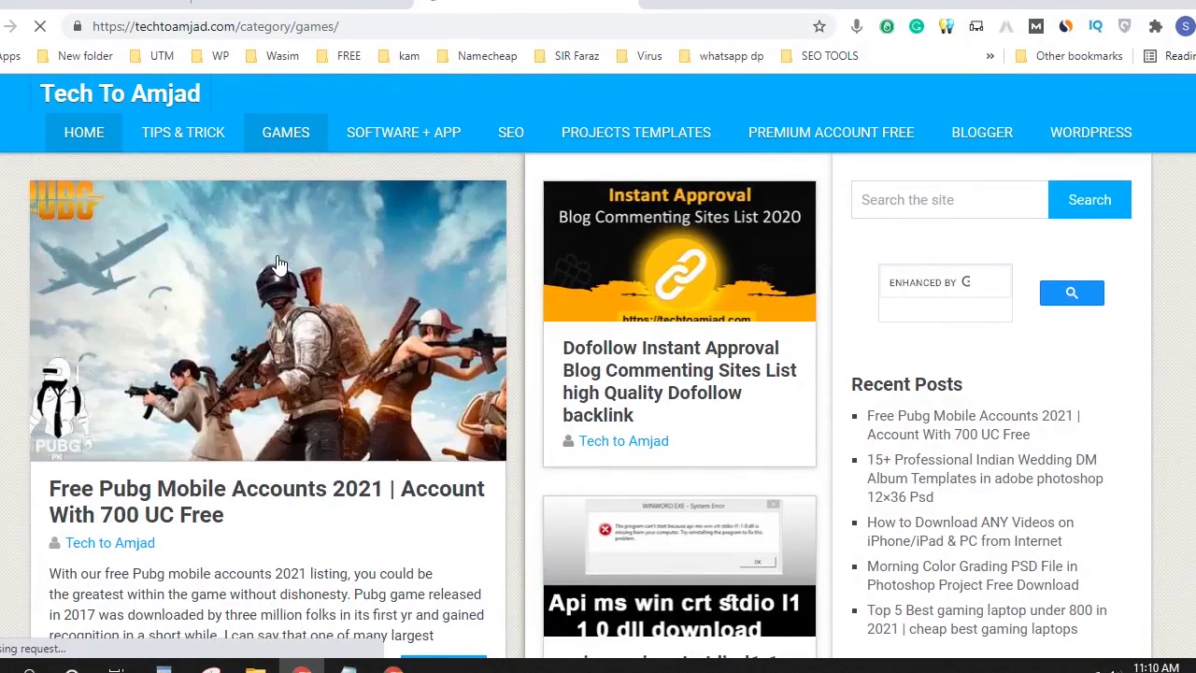
scroll(262, 402, down, 11)
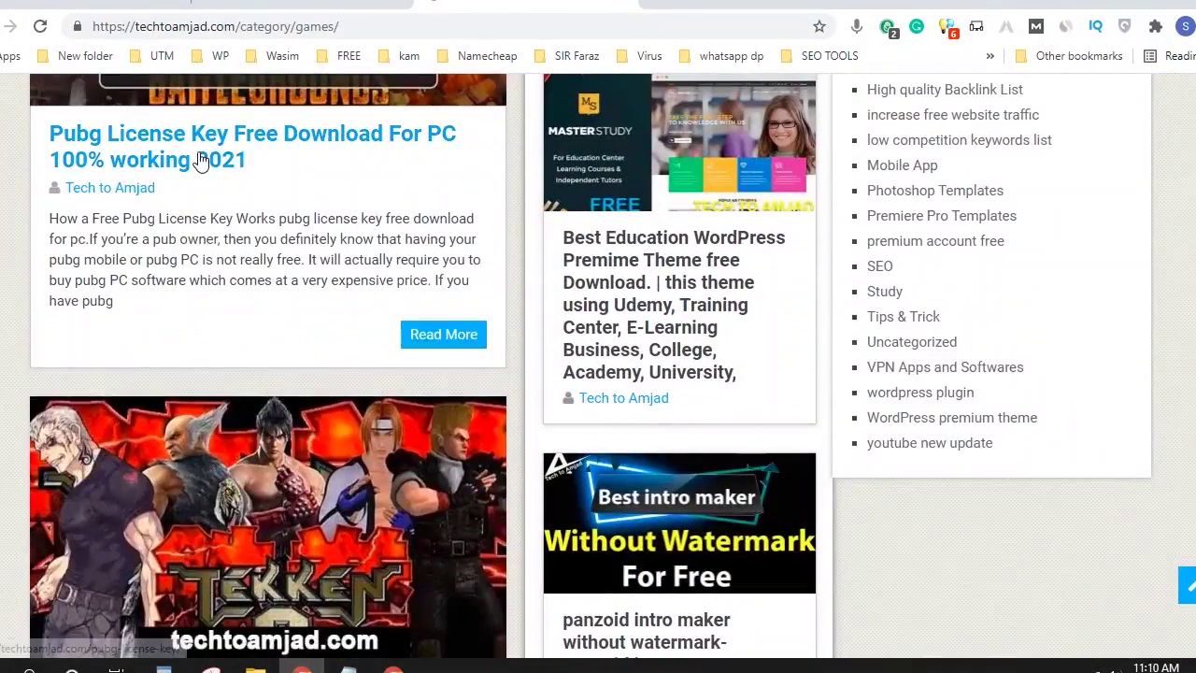
right_click(221, 155)
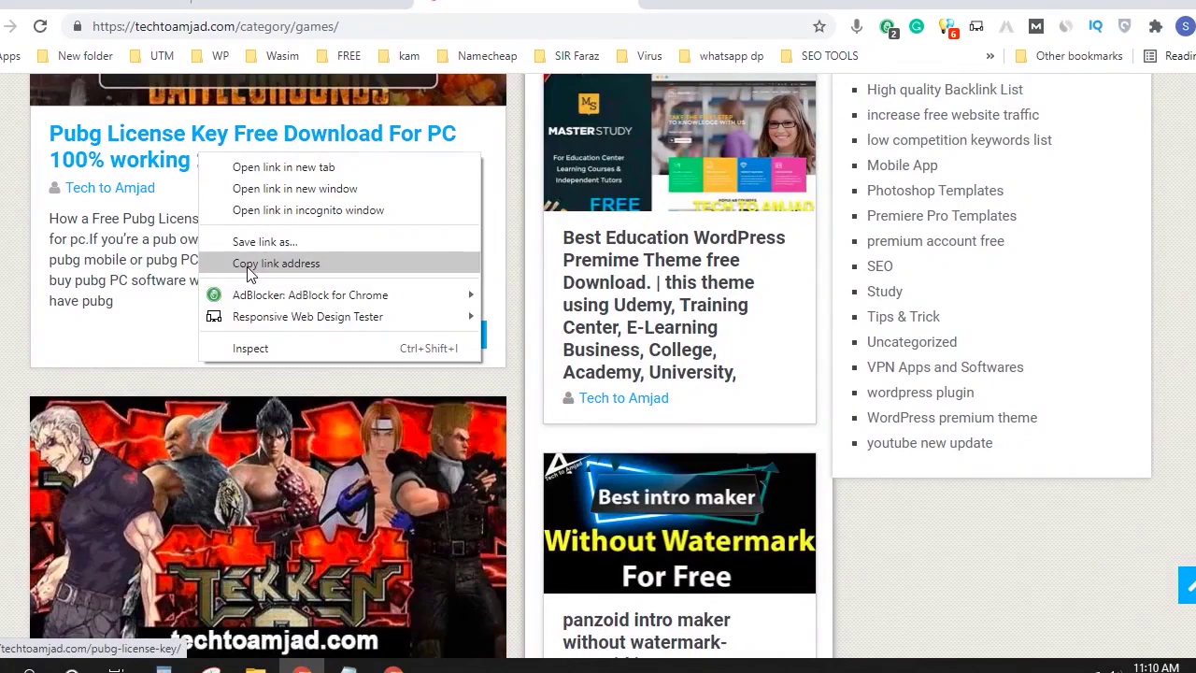
click(252, 263)
click(392, 665)
right_click(602, 413)
right_click(595, 432)
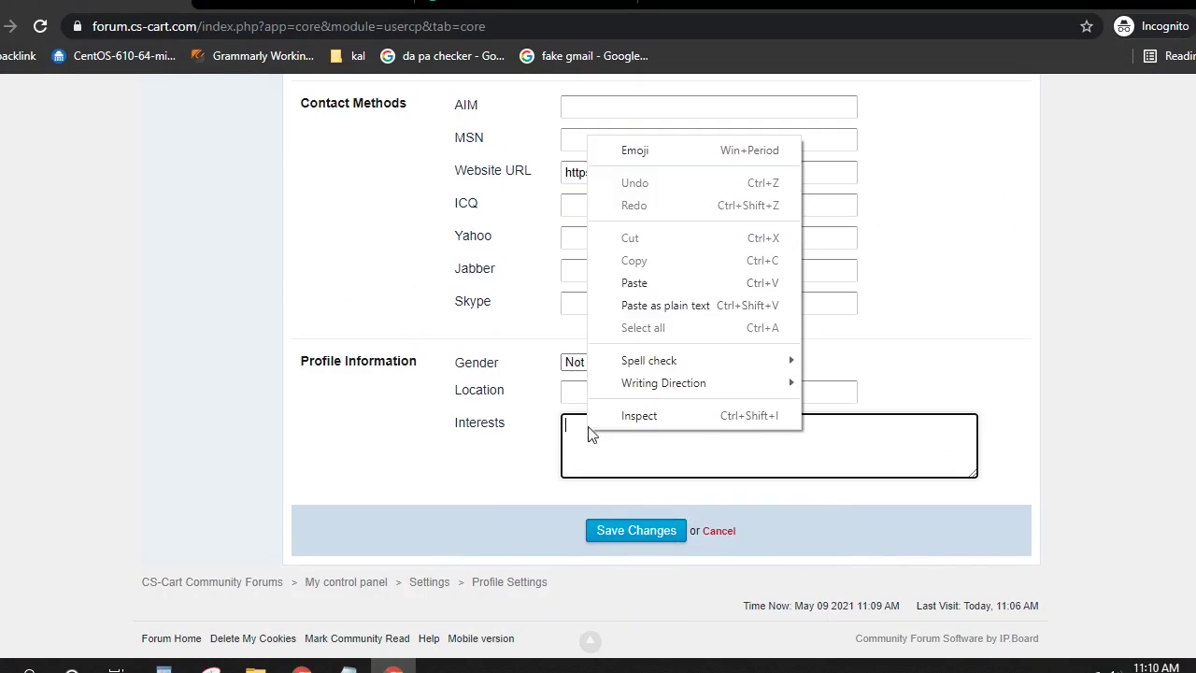
click(597, 280)
click(301, 665)
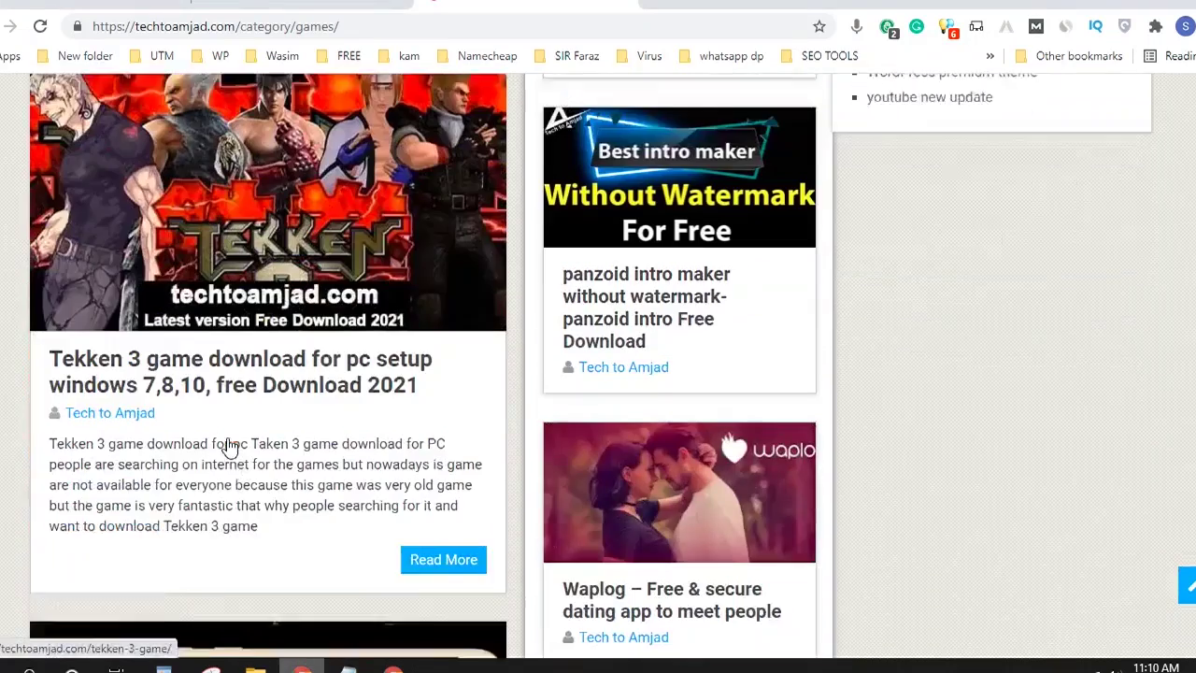
scroll(234, 439, down, 1)
right_click(230, 365)
click(304, 471)
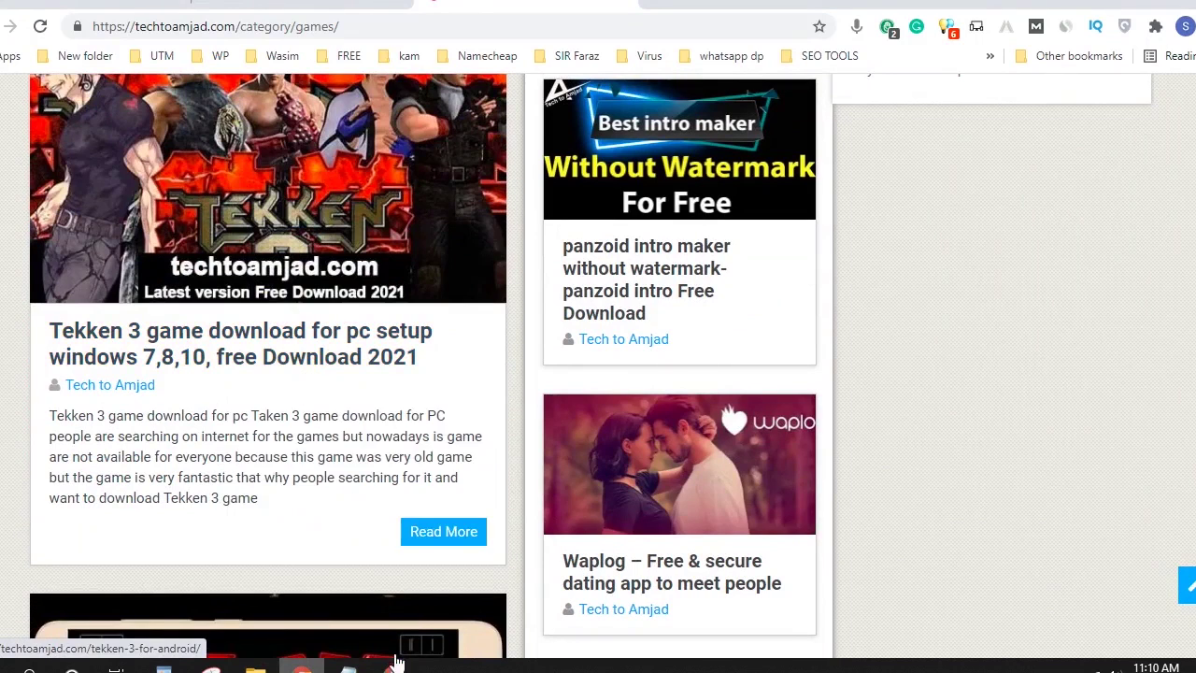
click(393, 665)
right_click(574, 397)
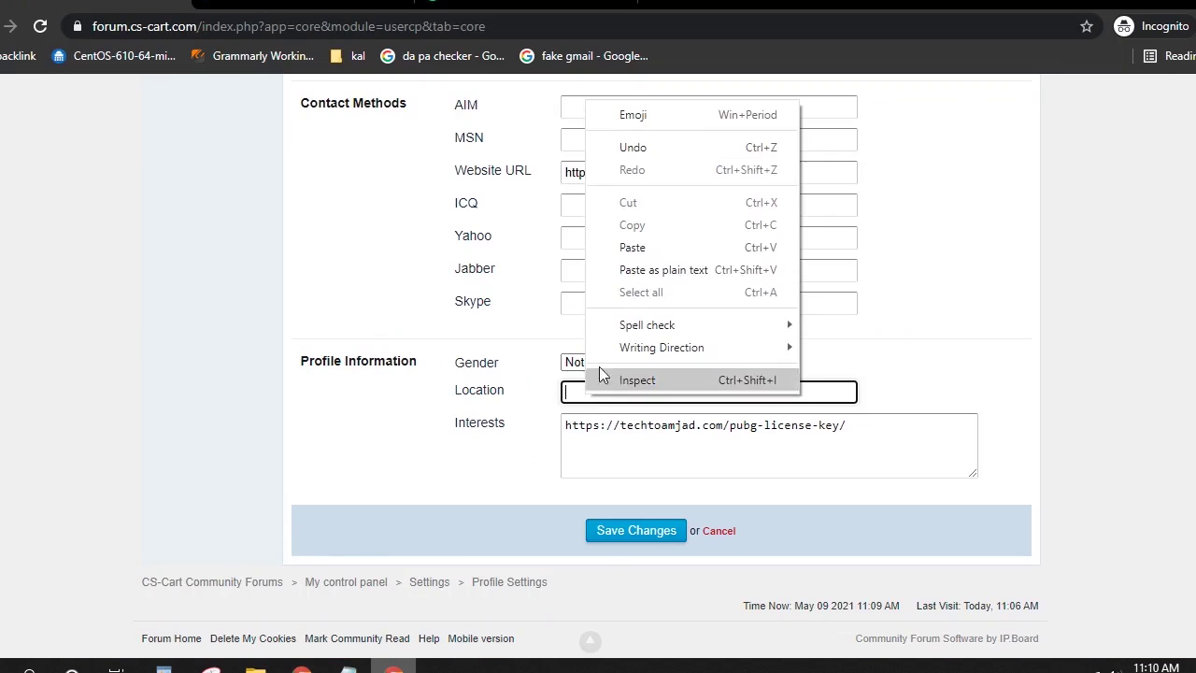
click(600, 255)
key(alt+Tab)
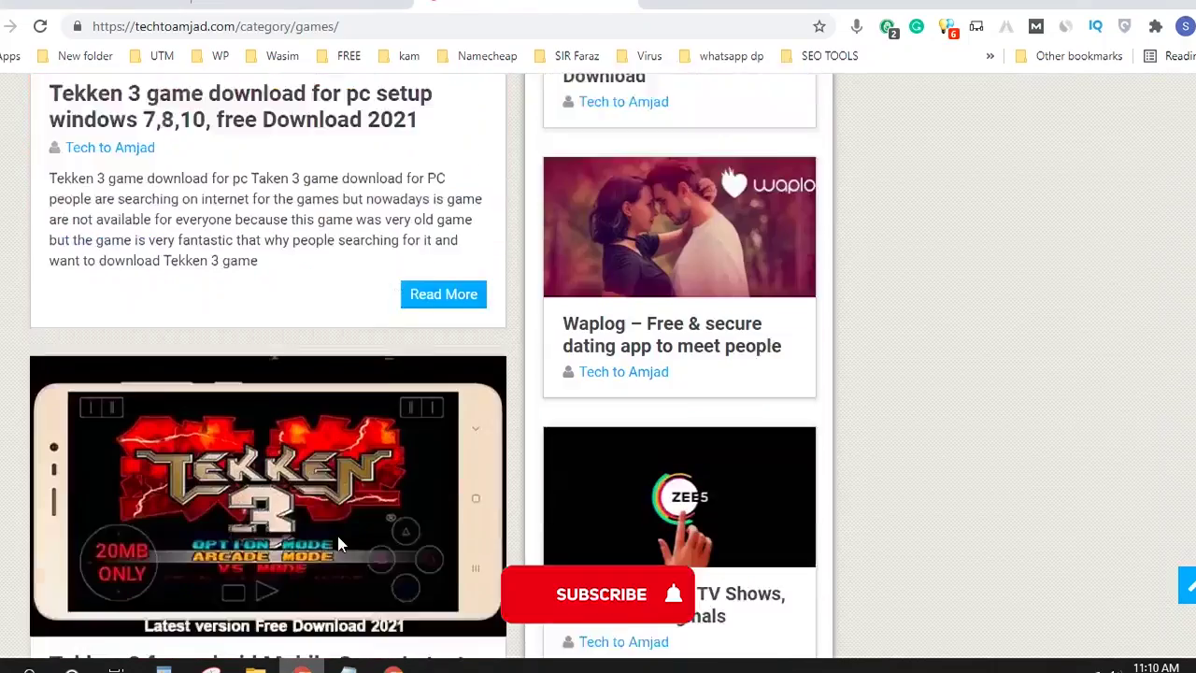
scroll(337, 535, down, 4)
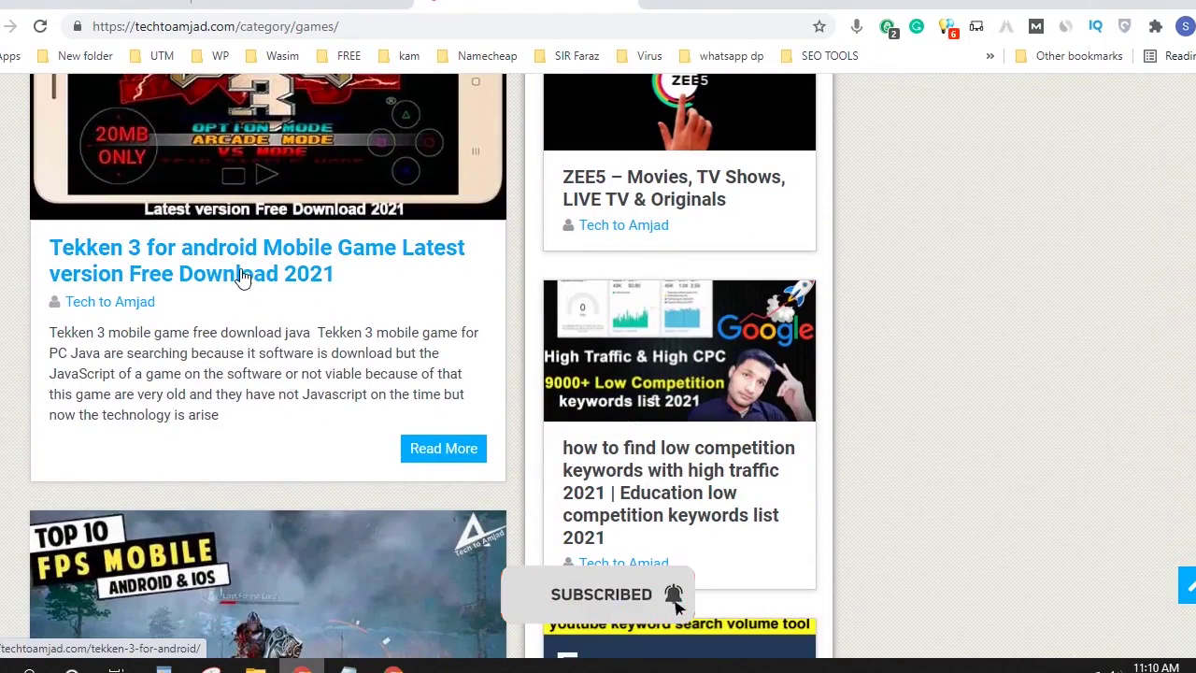
right_click(249, 276)
click(298, 379)
click(393, 665)
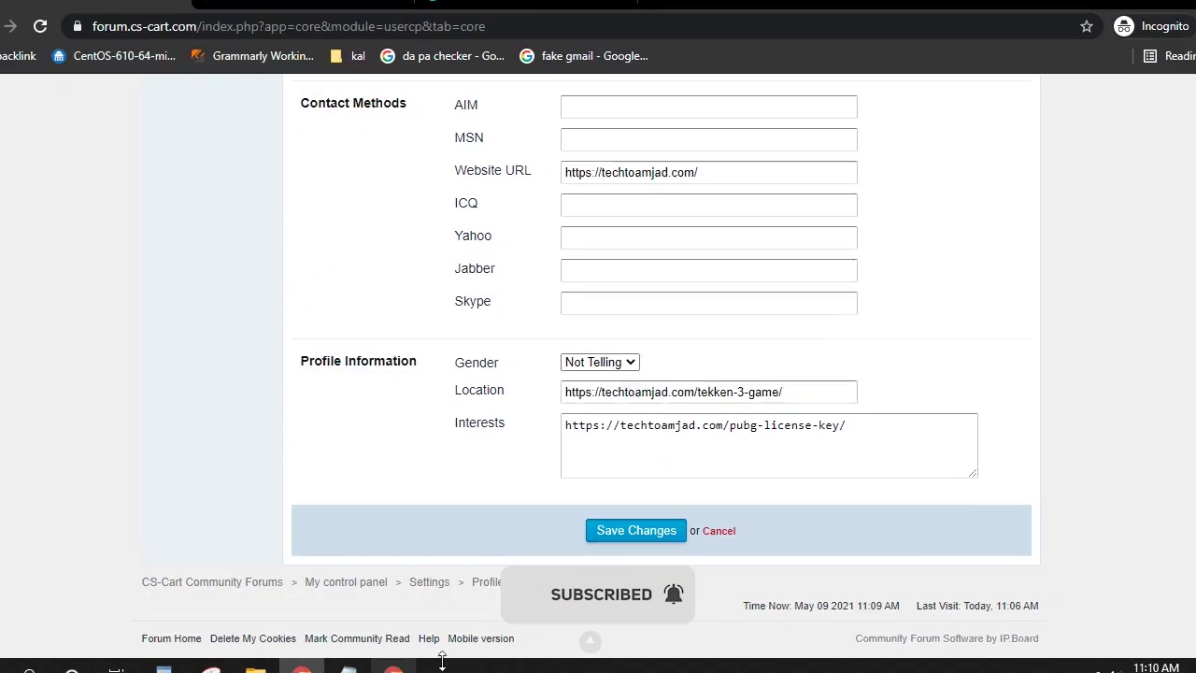
right_click(570, 301)
click(621, 445)
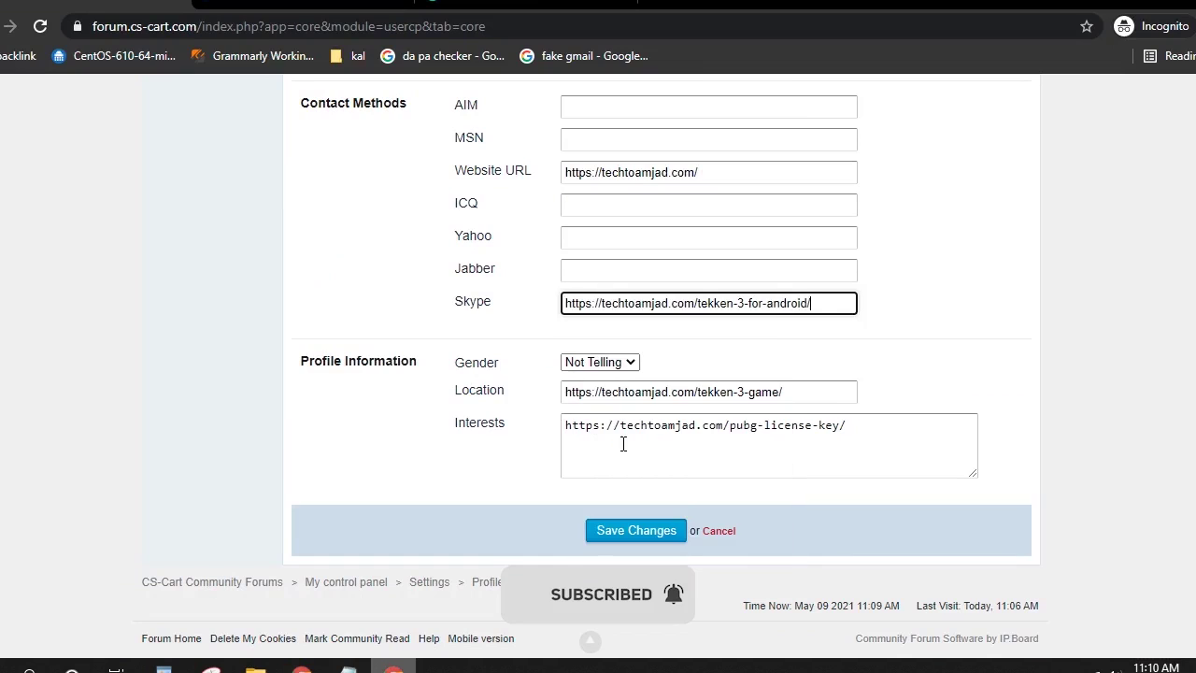
Copy /techtoamjad.com/ from the Website URL and paste it as the Yahoo contact.
drag(600, 172, 704, 178)
right_click(702, 180)
click(707, 249)
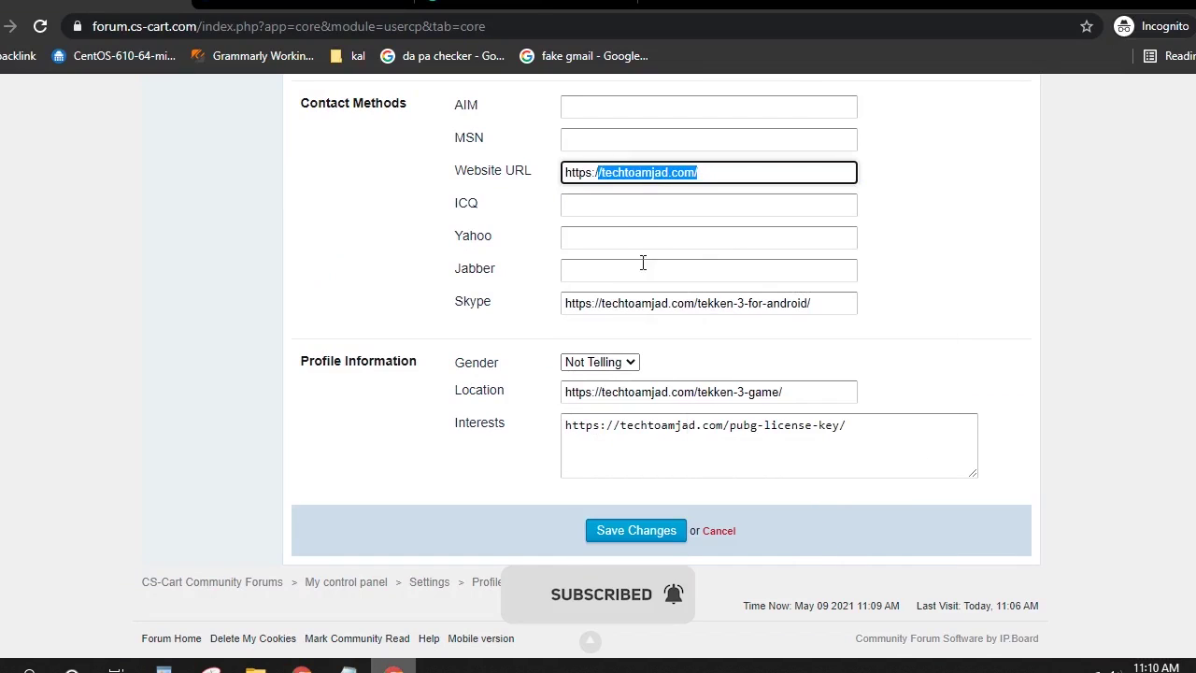
right_click(576, 245)
click(613, 386)
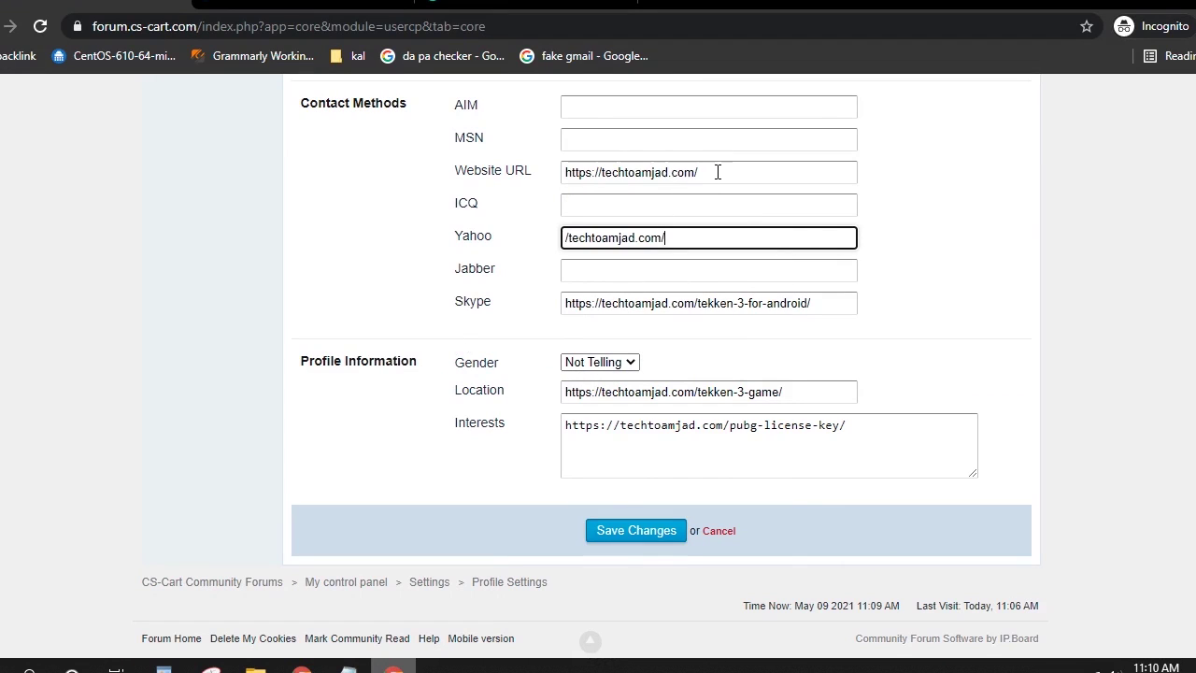
Review the links in the Website URL, Yahoo, Skype, Location and Interests fields and save the profile changes.
drag(718, 172, 542, 177)
drag(688, 236, 542, 245)
click(641, 303)
click(628, 392)
click(626, 431)
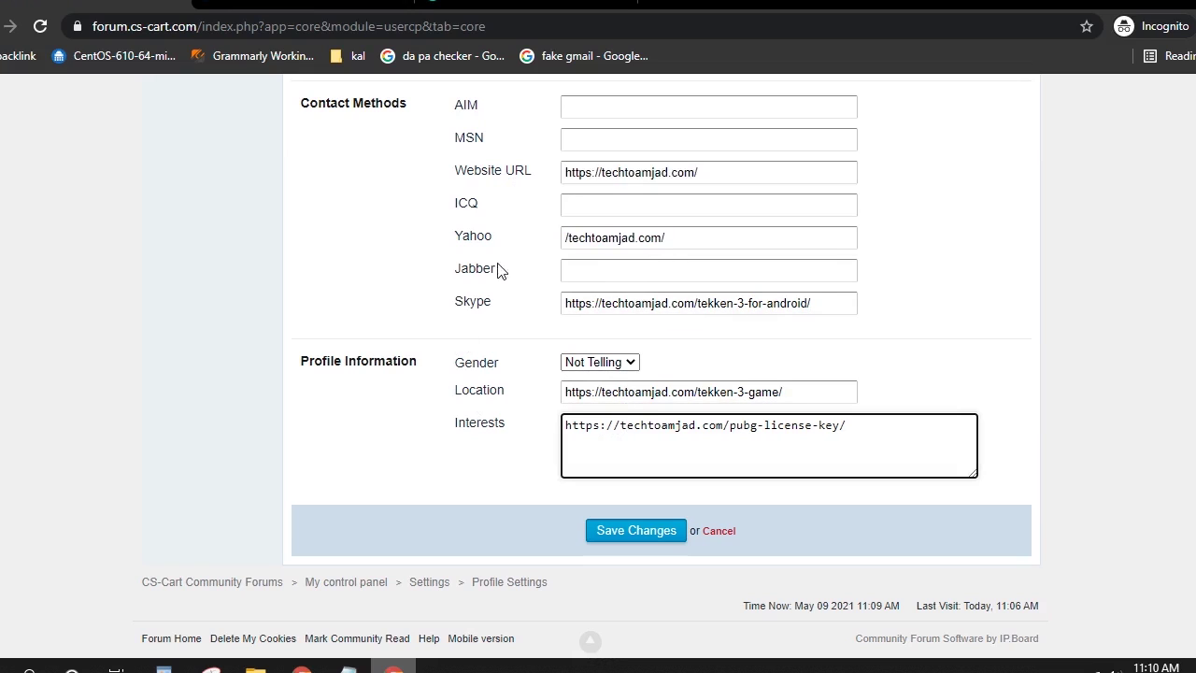
click(638, 532)
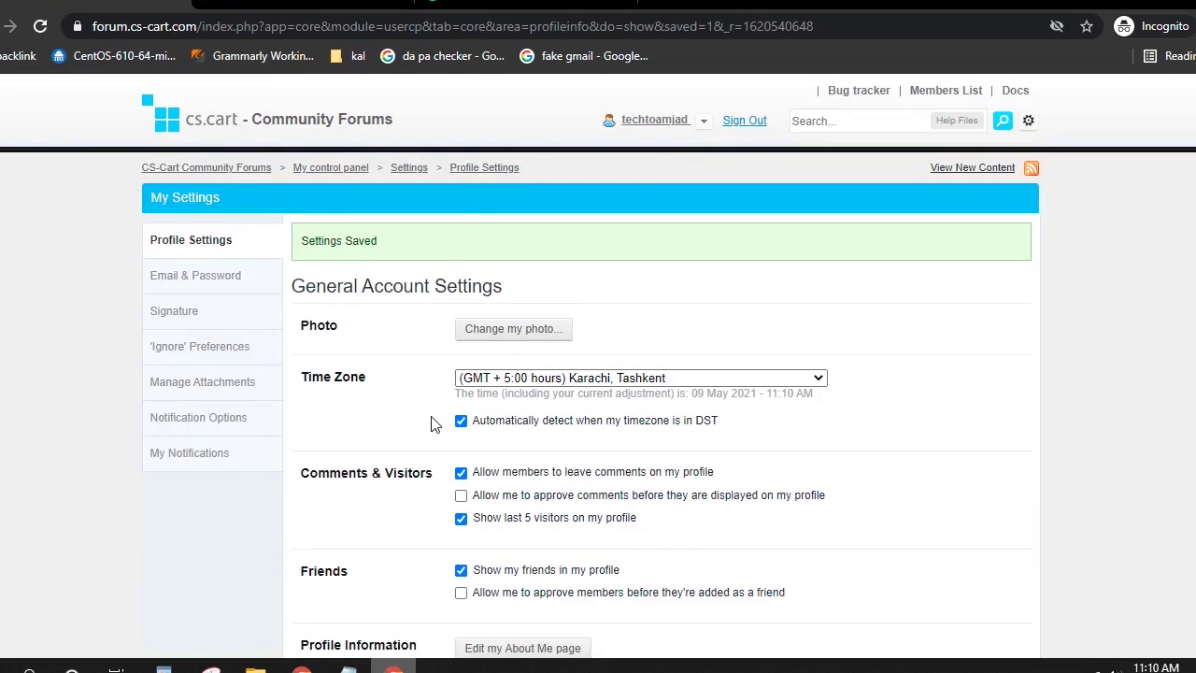
Open the public profile page and check the Location, Interests and contact information links.
click(696, 124)
click(691, 206)
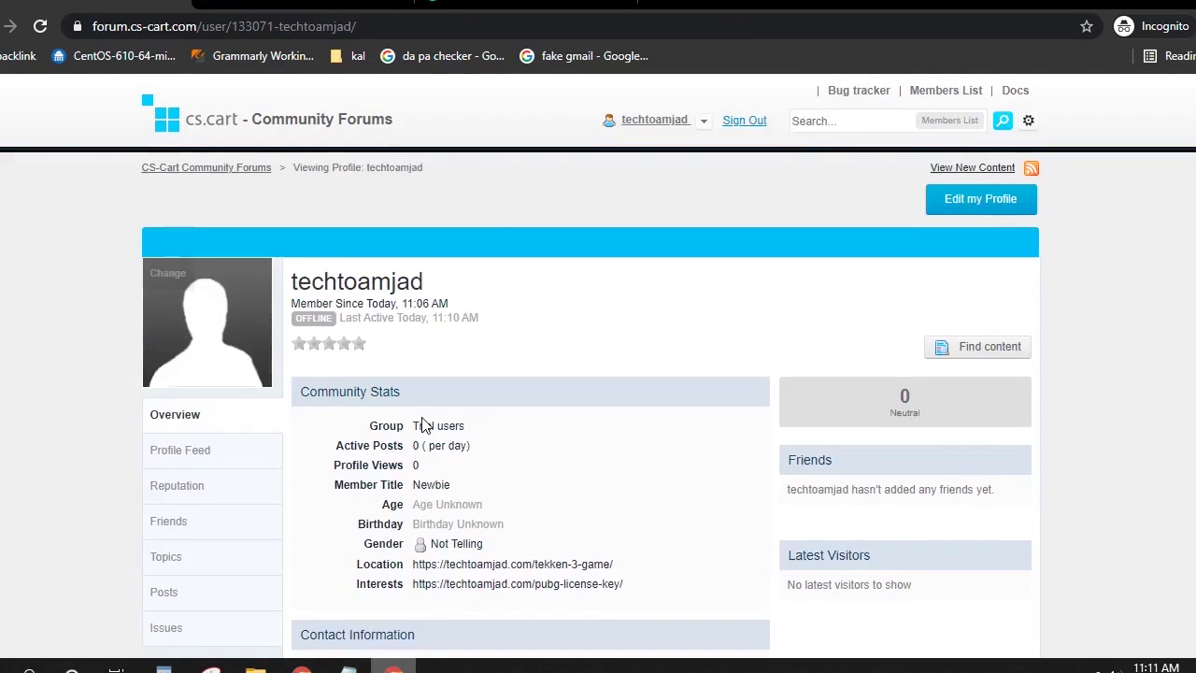
scroll(421, 425, down, 2)
drag(419, 377, 614, 378)
drag(411, 398, 623, 403)
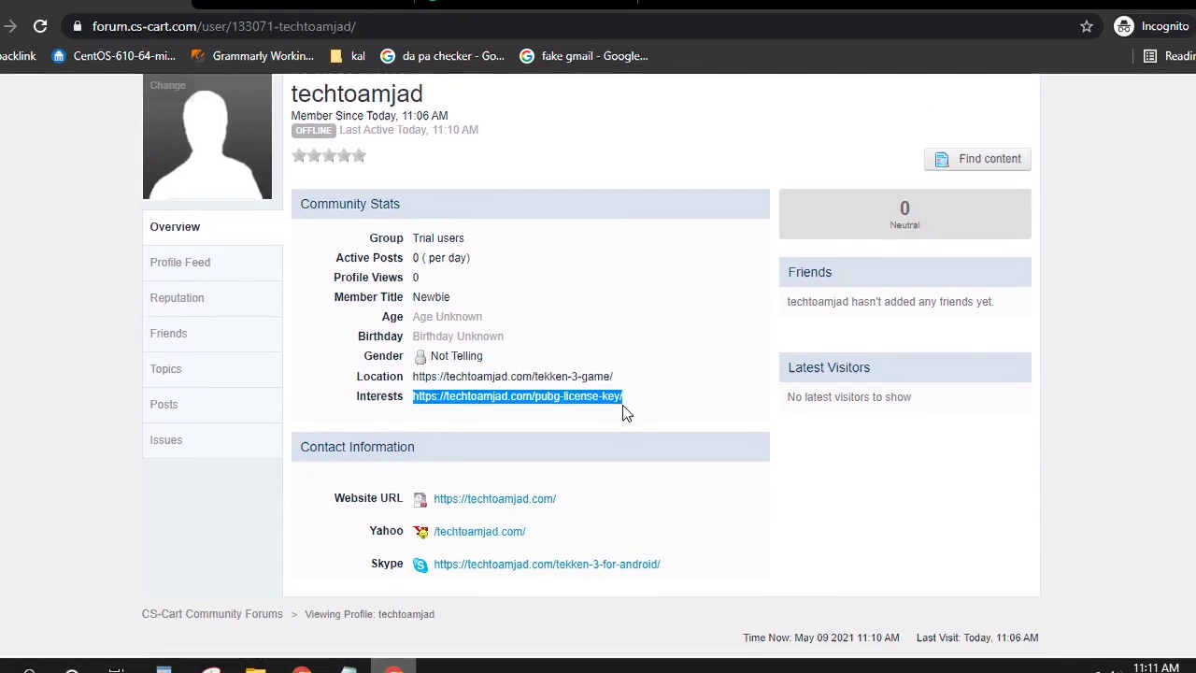
scroll(598, 411, down, 1)
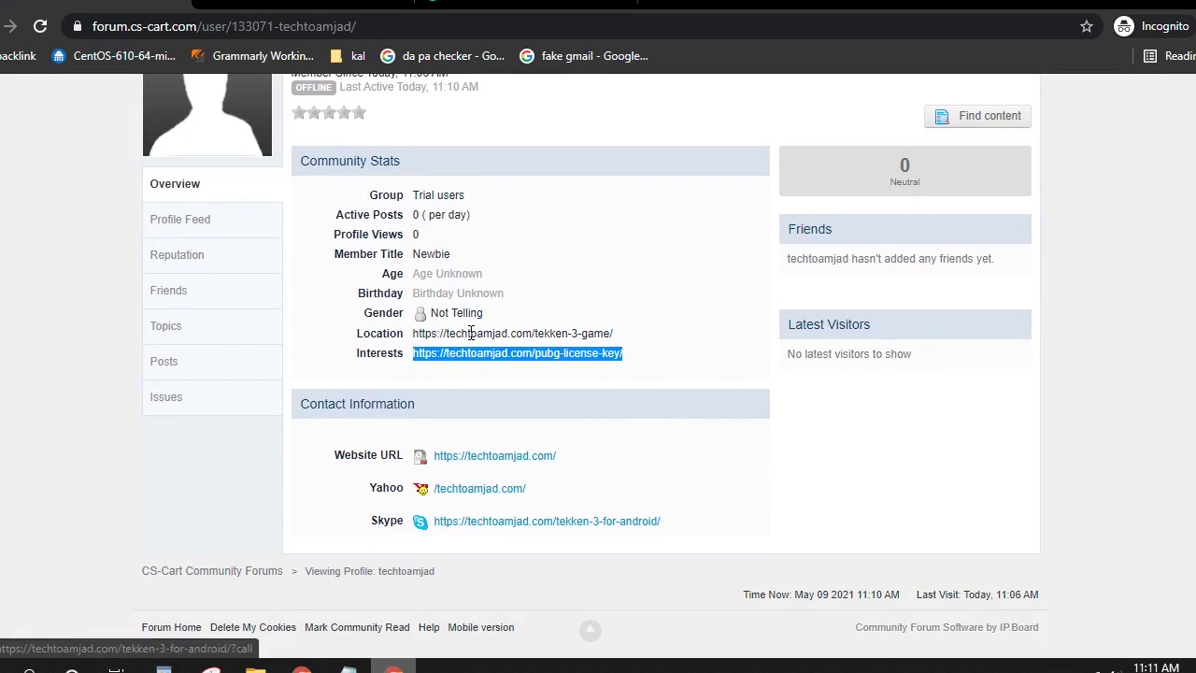
Examine the Location and Interests entries against the Website URL, Yahoo and Skype entries on the public profile for clickable links.
drag(458, 439, 596, 553)
click(532, 334)
drag(532, 334, 556, 358)
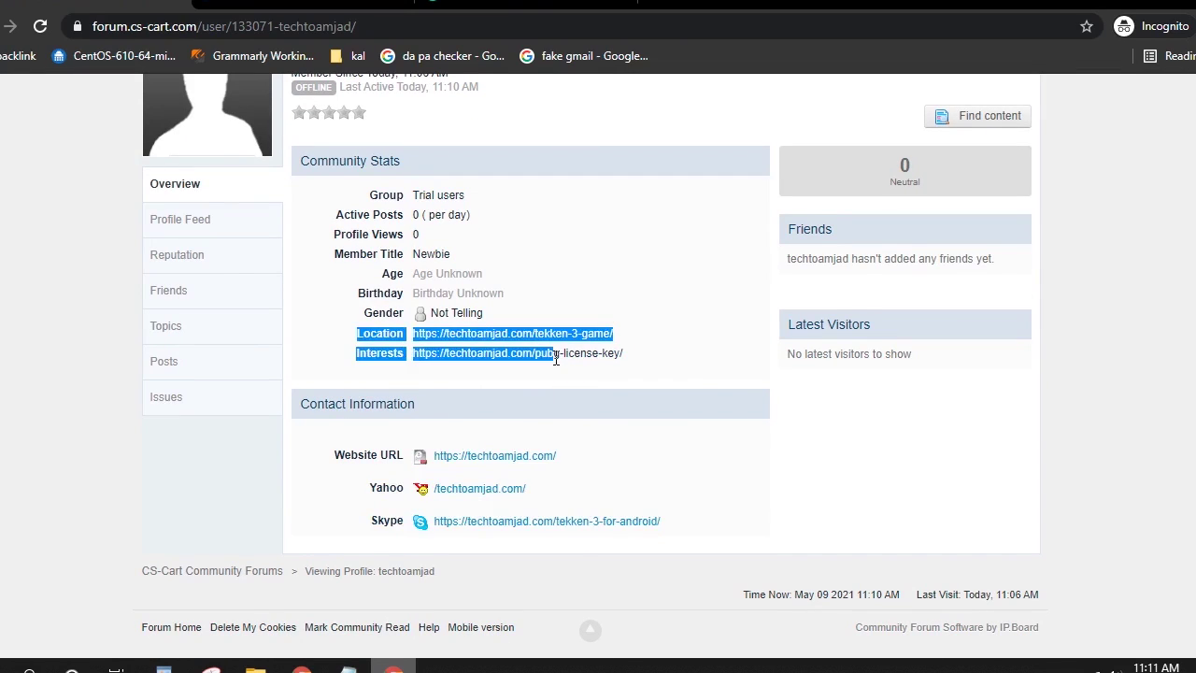
click(558, 376)
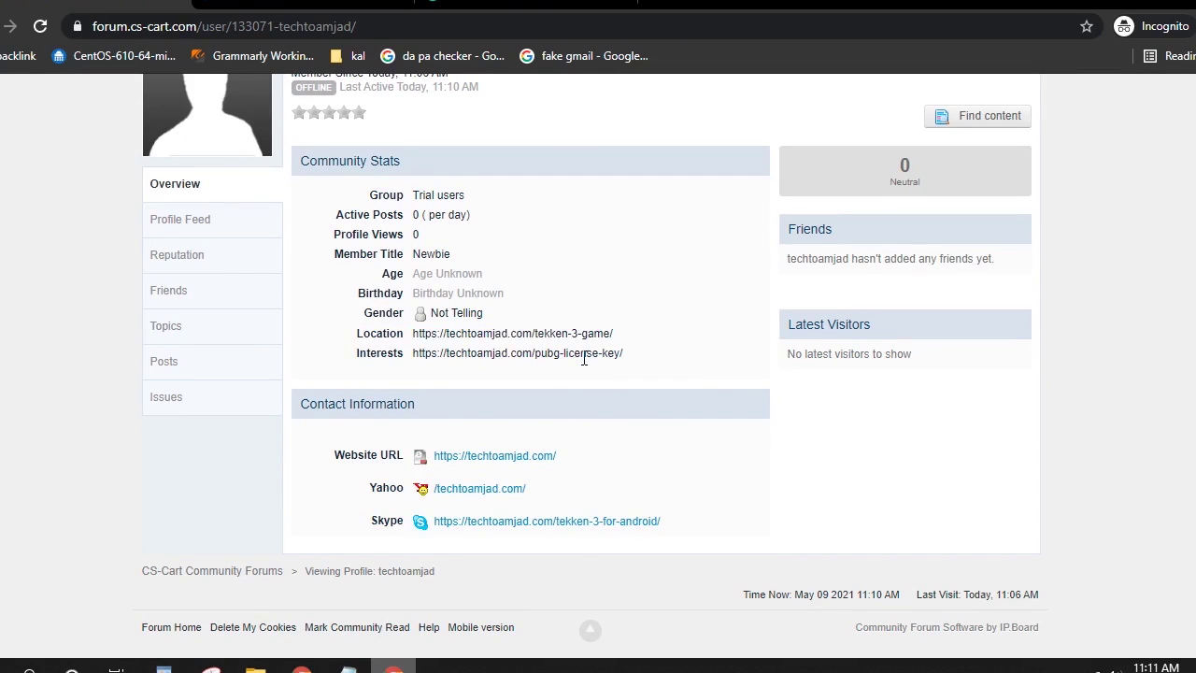
drag(435, 337, 581, 338)
click(532, 382)
drag(442, 435, 666, 530)
click(732, 549)
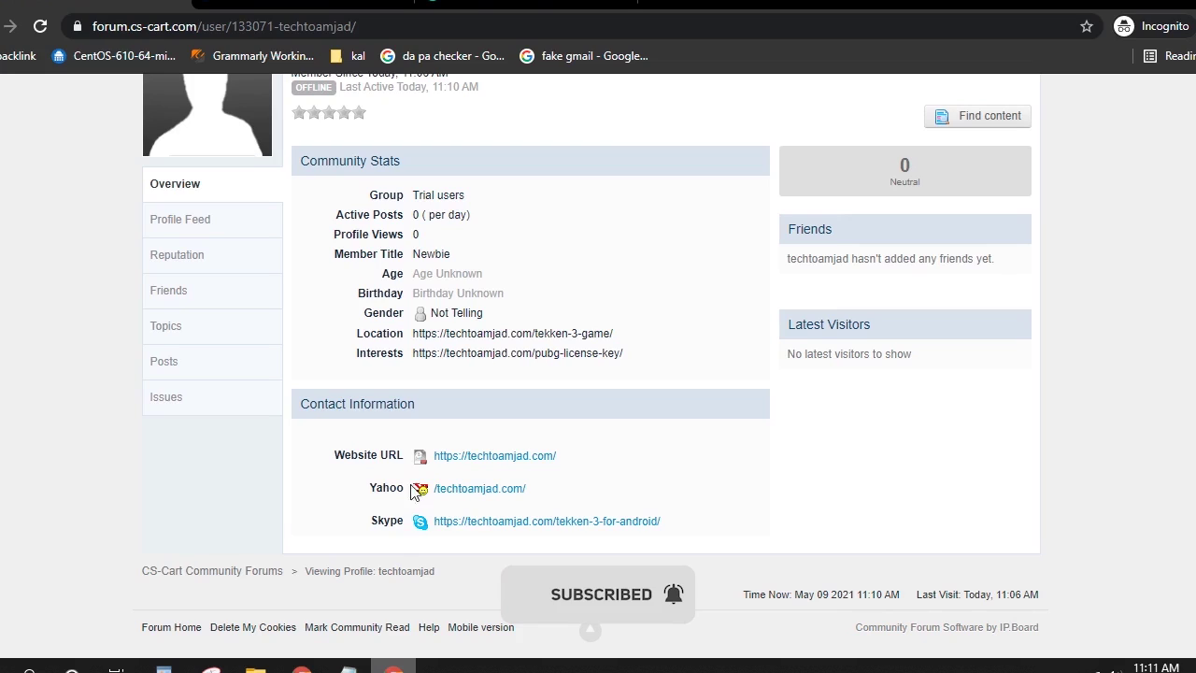
Inspect the HTML of the profile's Yahoo link, check its href and rel attributes, and close the developer tools.
right_click(475, 489)
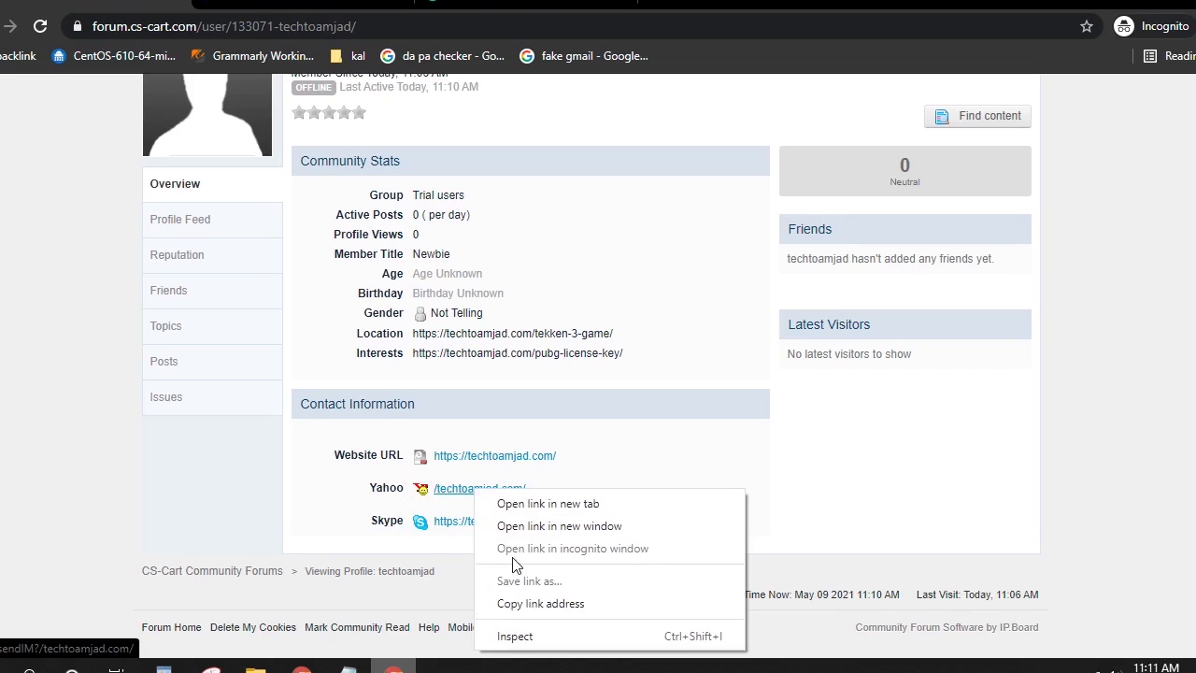
click(524, 636)
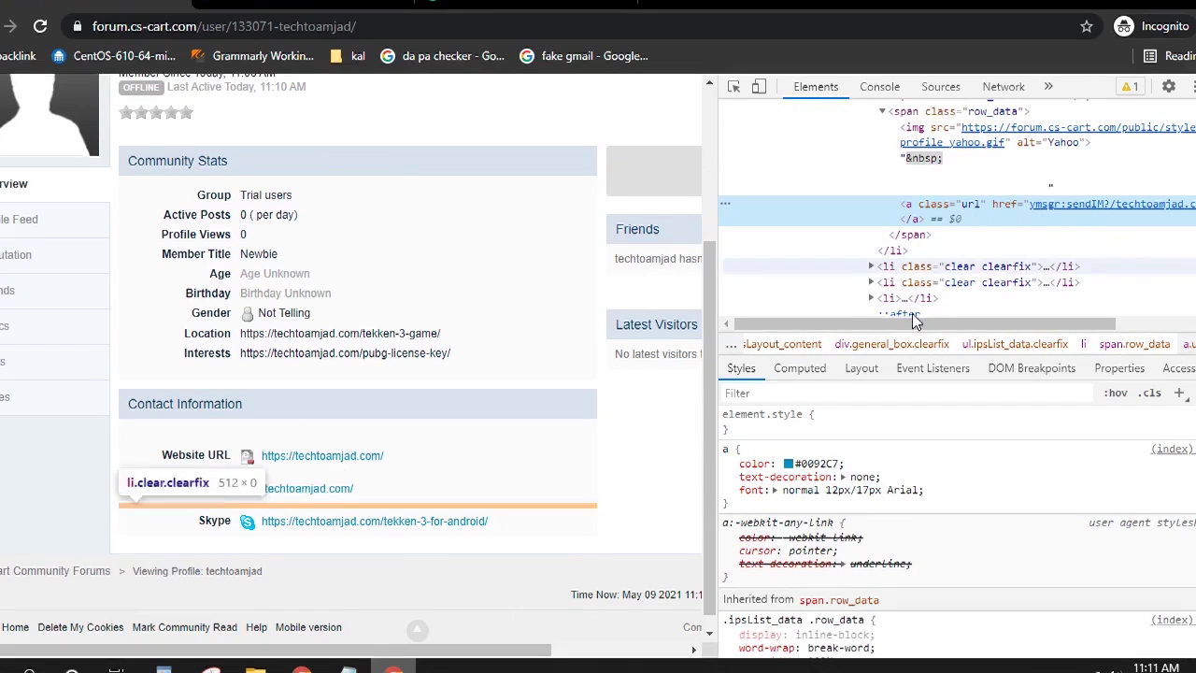
drag(904, 325, 992, 325)
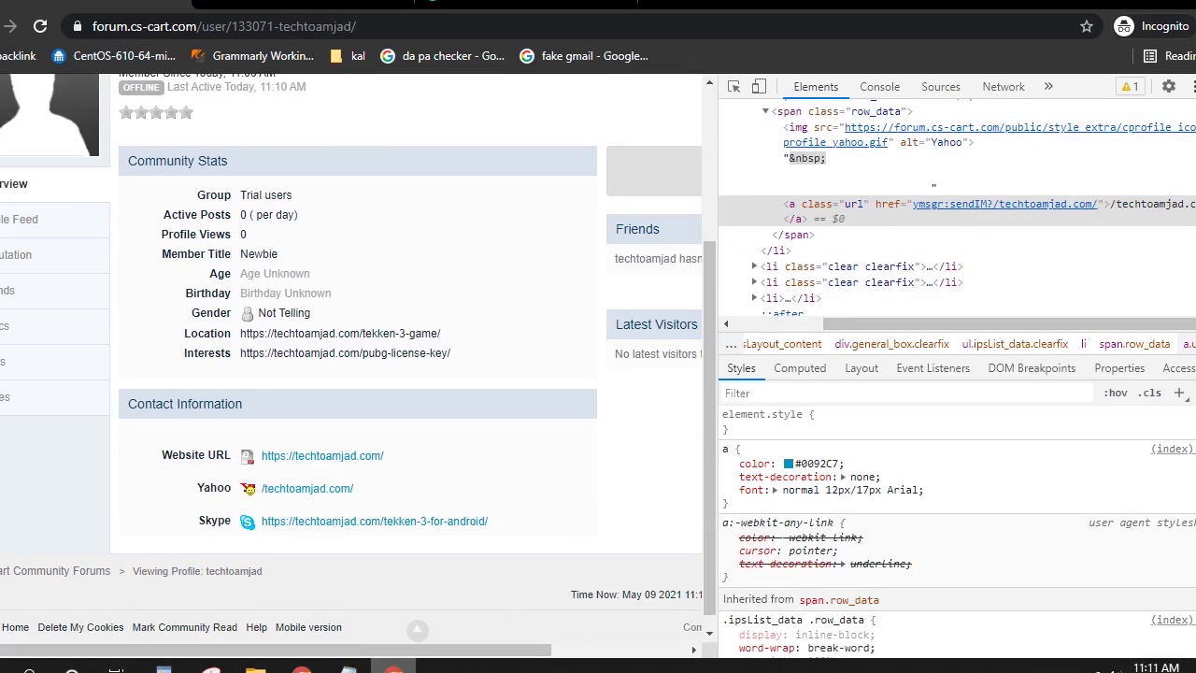
click(1187, 86)
key(Escape)
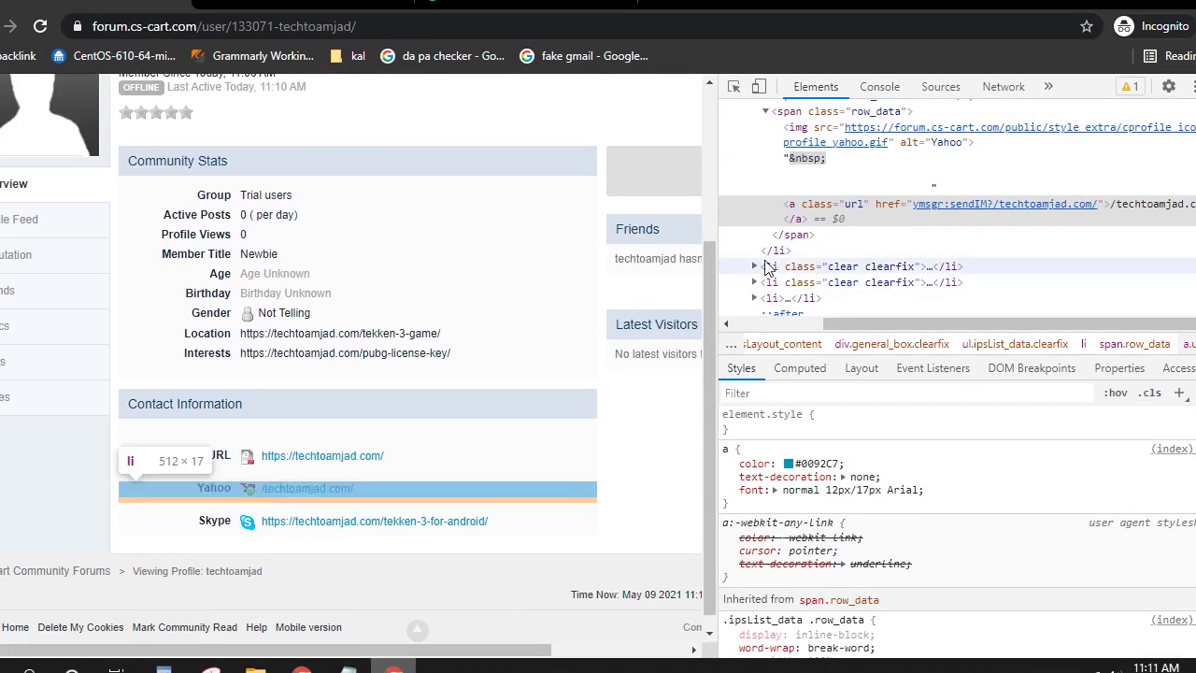
key(F12)
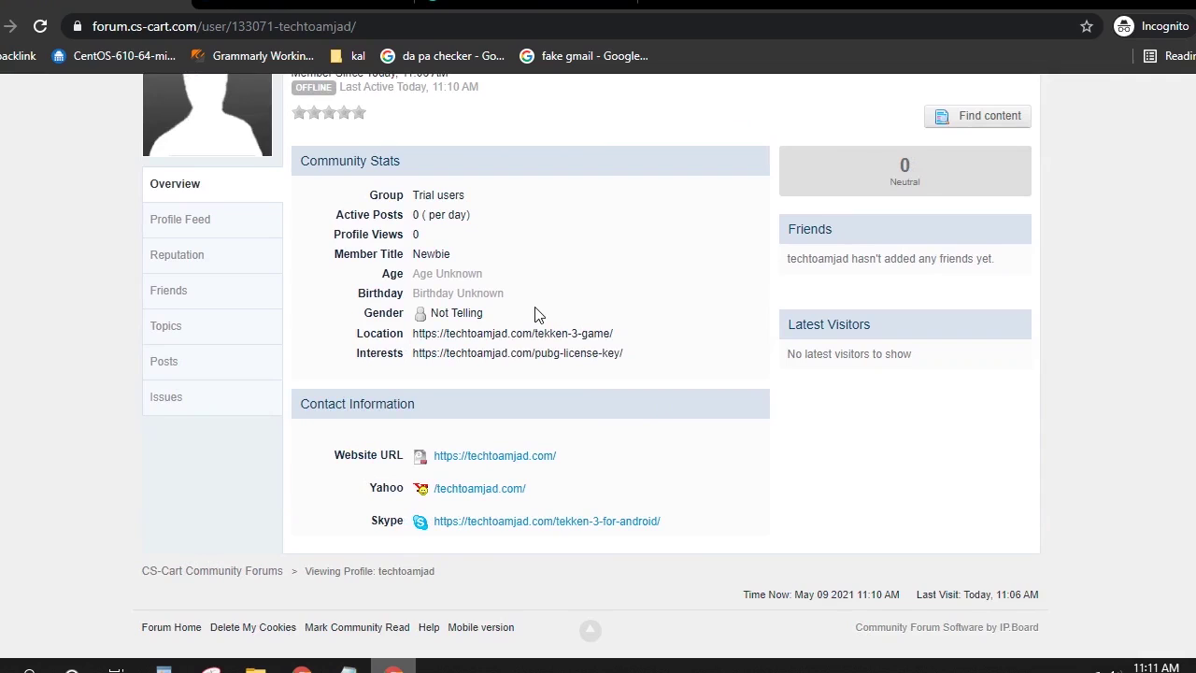
Switch to the bulk page authority checker on websiteseochecker.com and check the forum's domain authority.
scroll(537, 315, up, 1)
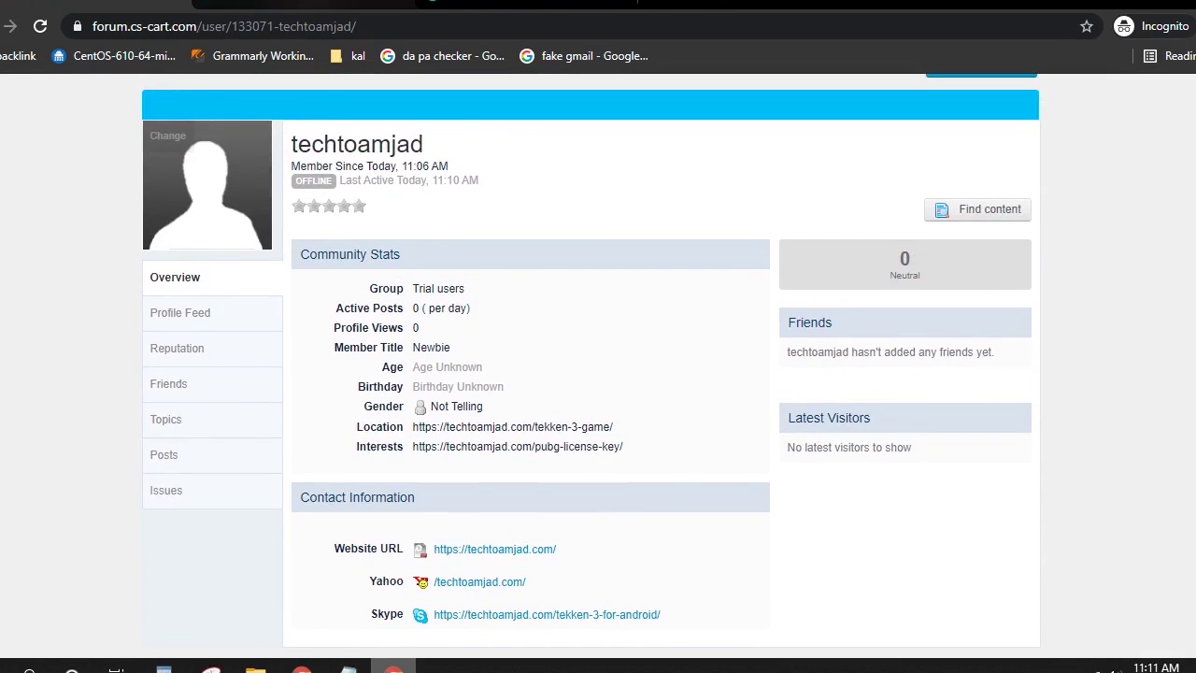
click(304, 4)
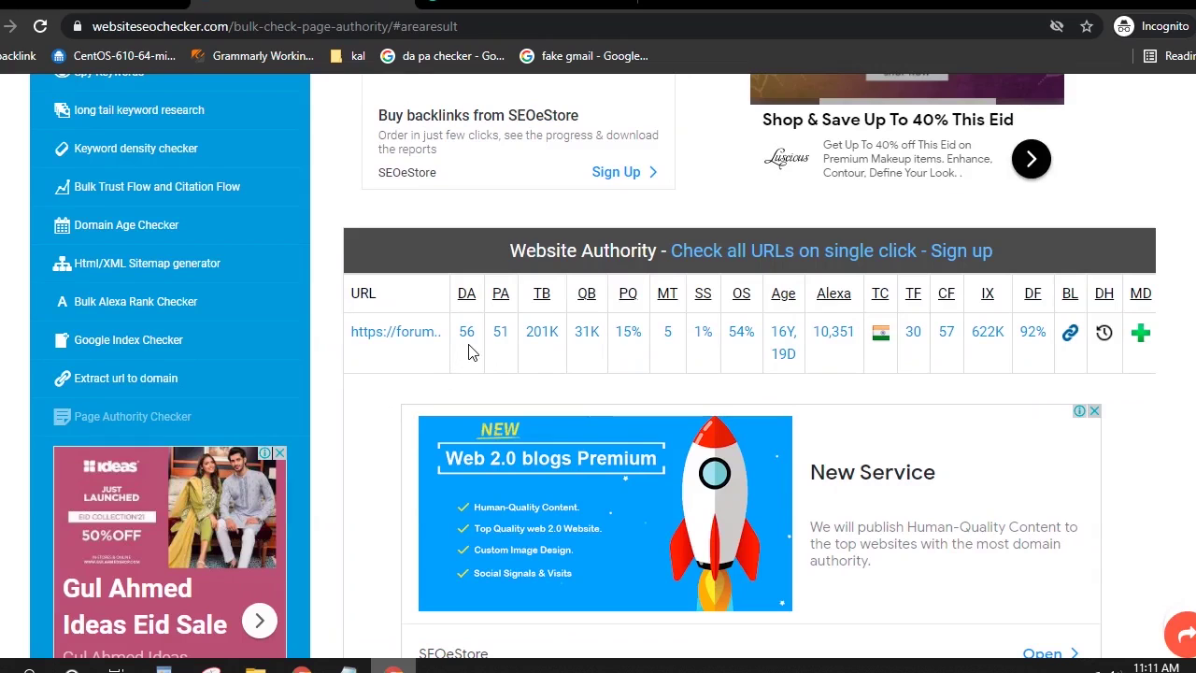